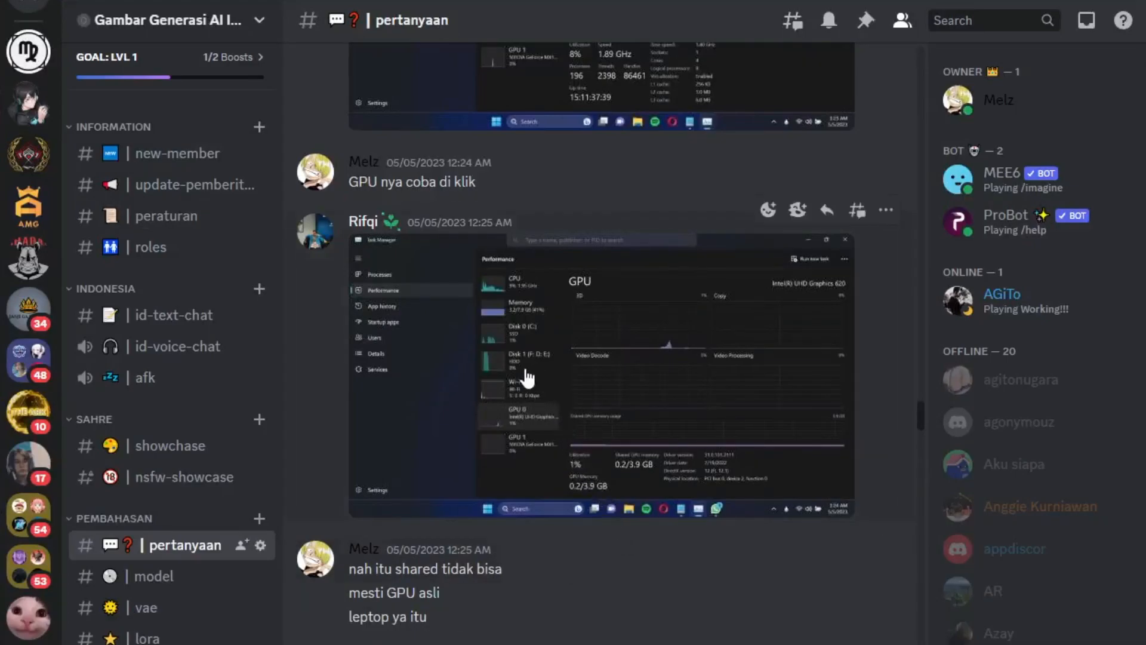
# Review the conversation about the Stable Diffusion loading error in the pertanyaan channel and view the enlarged Task Manager GPU screenshot
pyautogui.scroll(10, 872, 403)
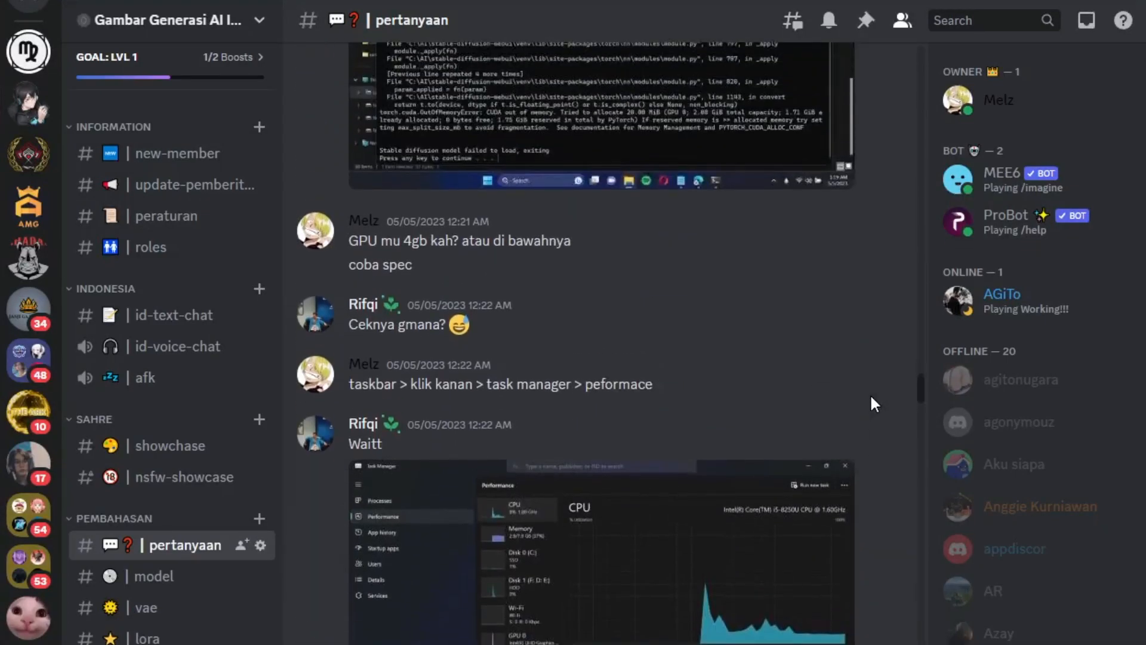
pyautogui.scroll(5, 872, 404)
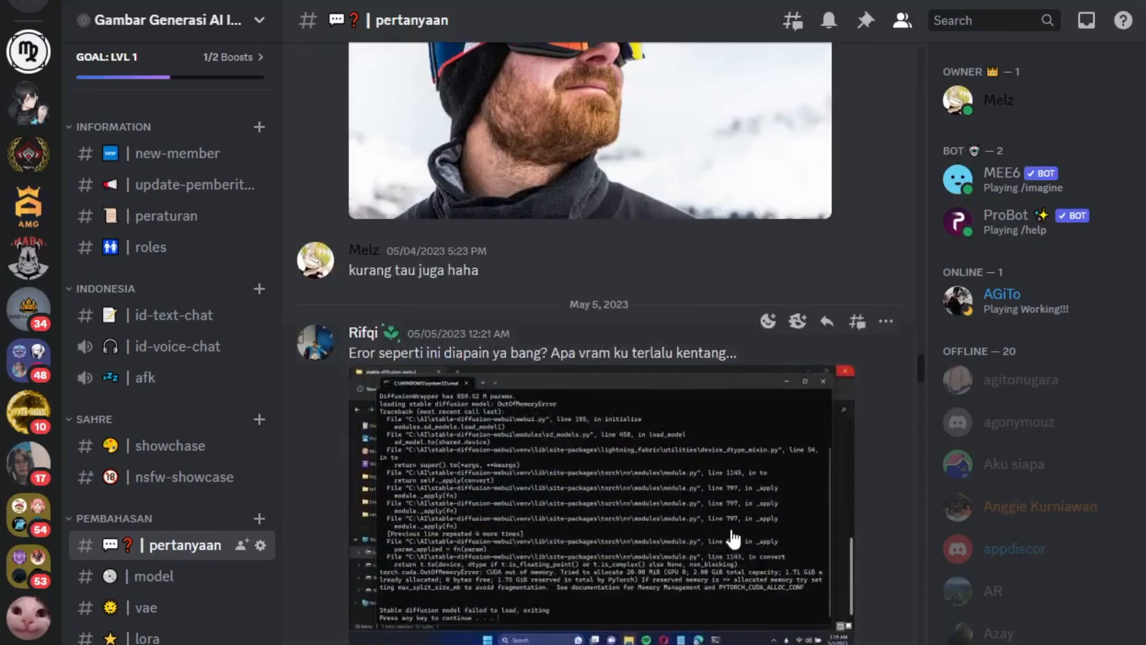
pyautogui.scroll(-3, 735, 537)
pyautogui.scroll(-10, 732, 528)
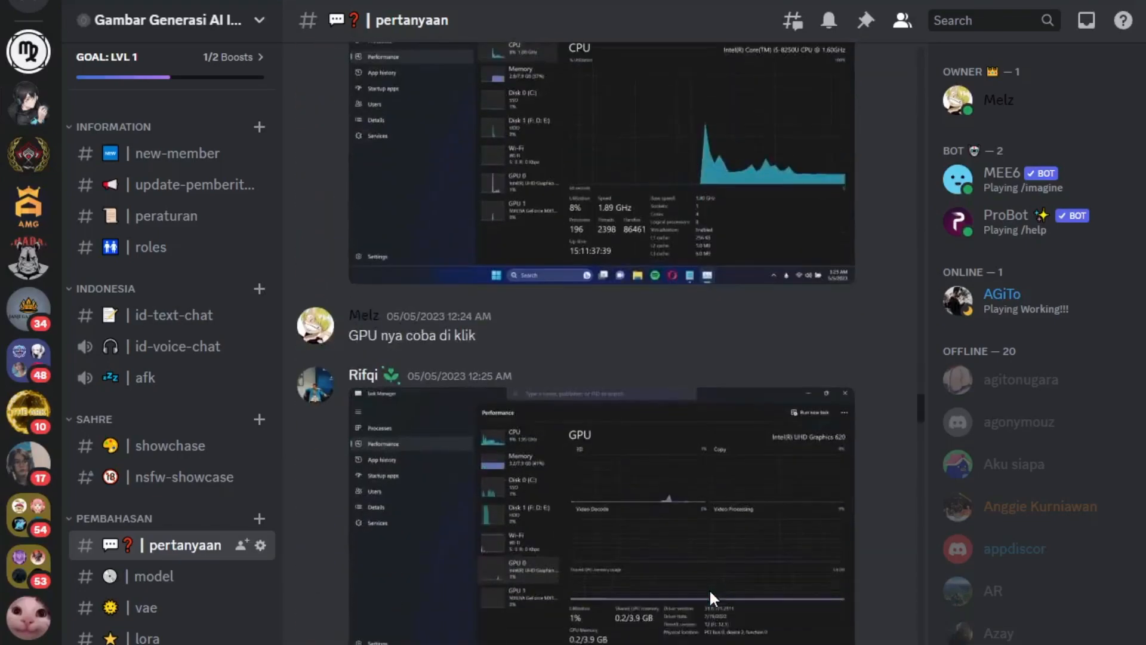
pyautogui.scroll(-5, 725, 577)
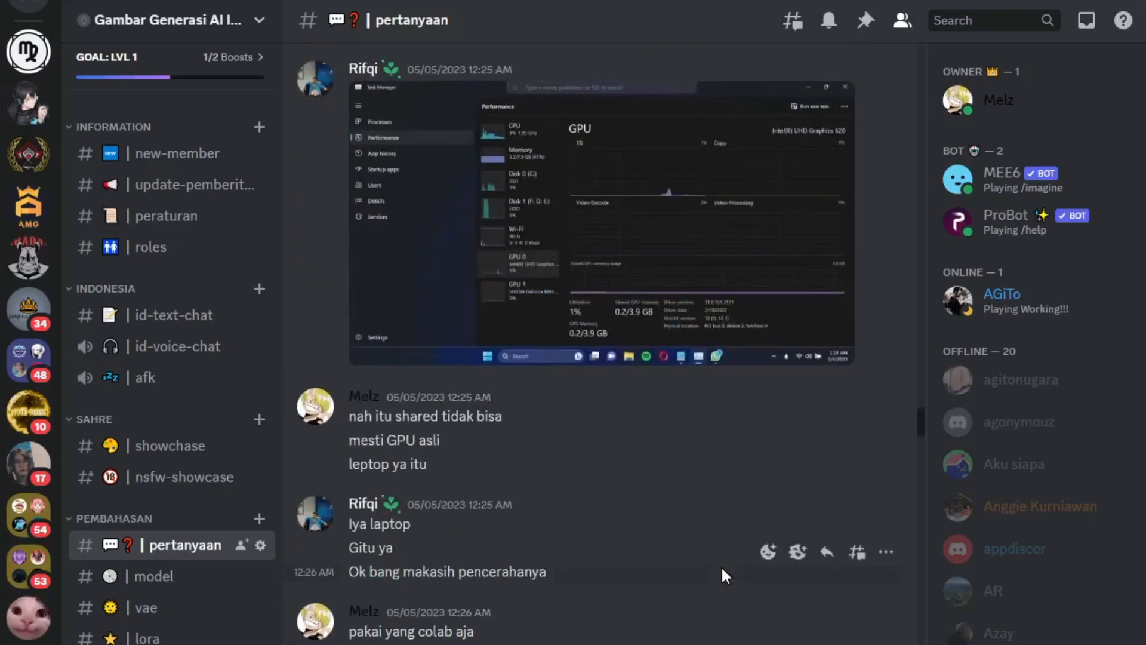
pyautogui.click(640, 230)
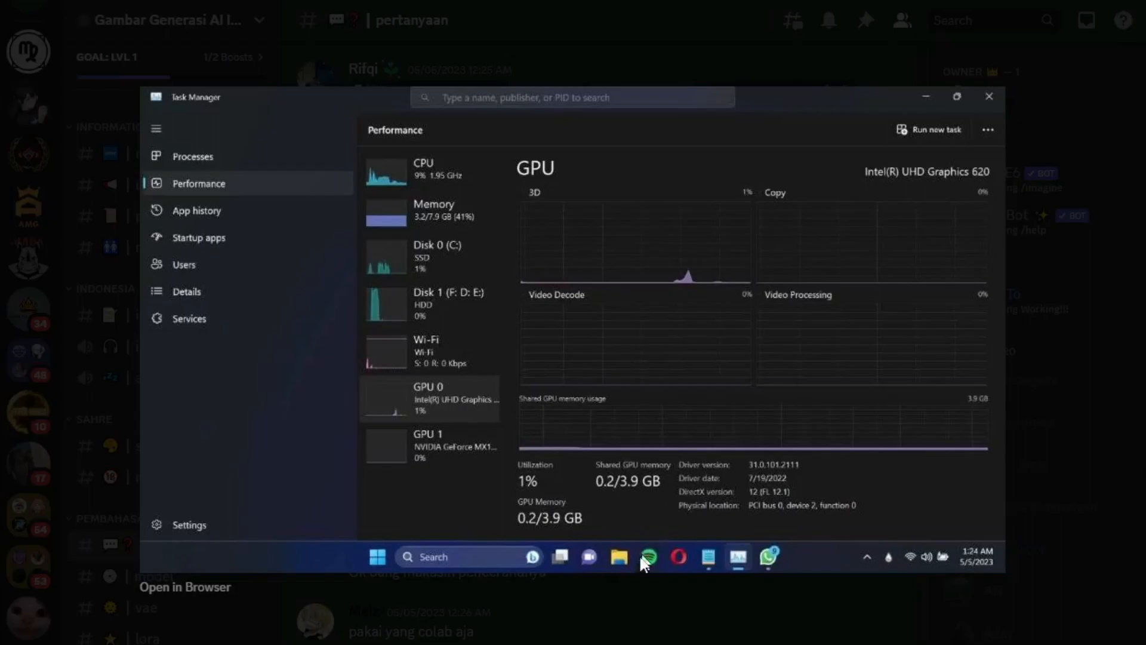
pyautogui.click(640, 598)
# Compare the DirectX Diagnostic Tool screenshot's memory details with the Task Manager GPU screenshot in the channel
pyautogui.scroll(-5, 647, 520)
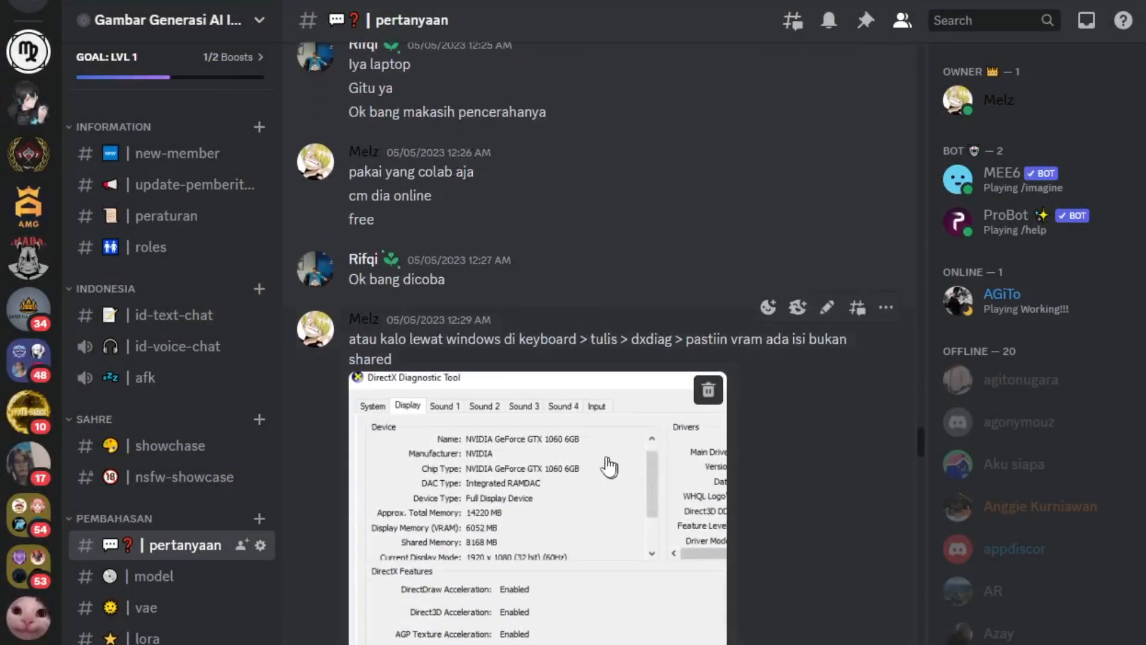
pyautogui.click(525, 478)
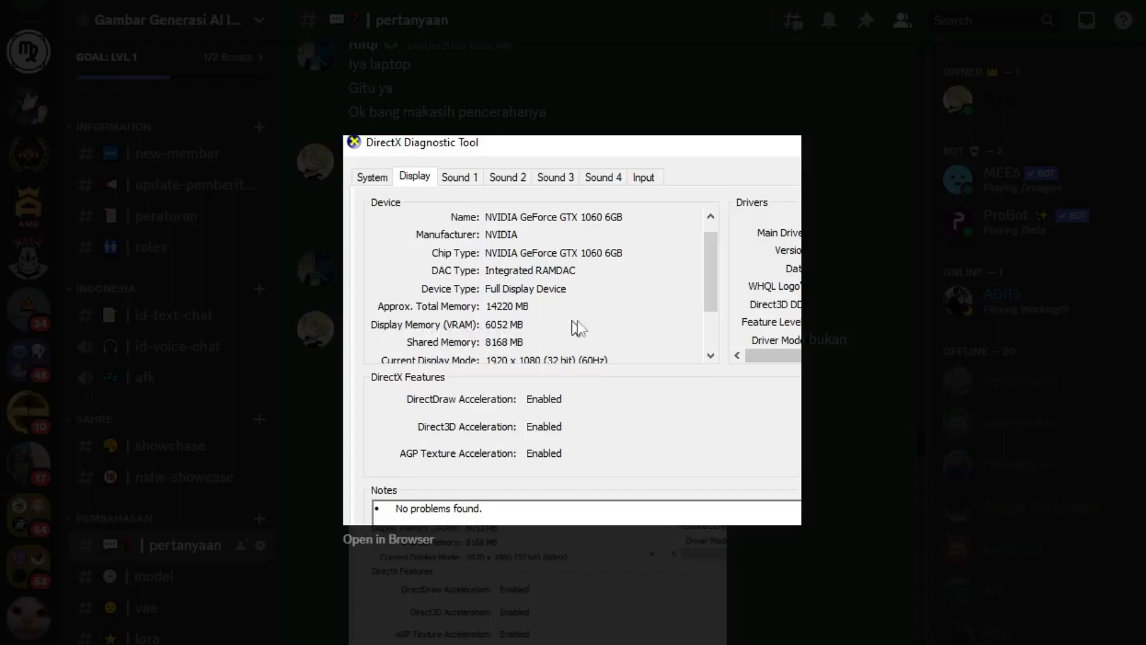
pyautogui.click(827, 328)
pyautogui.scroll(10, 687, 506)
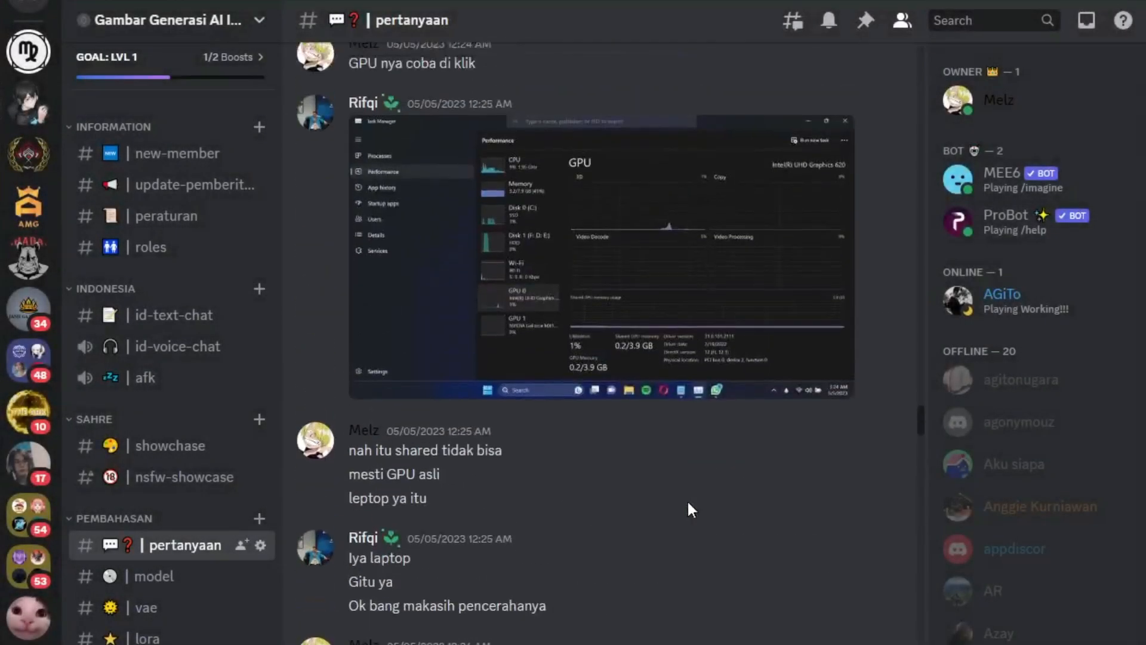
pyautogui.click(686, 507)
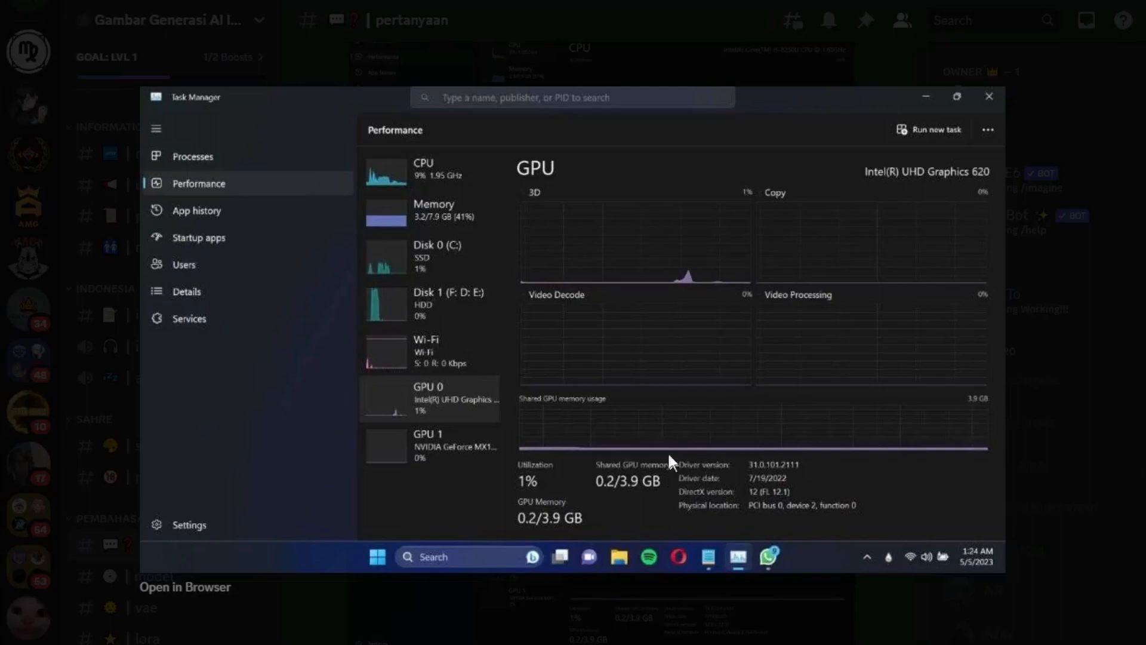
pyautogui.press('Escape')
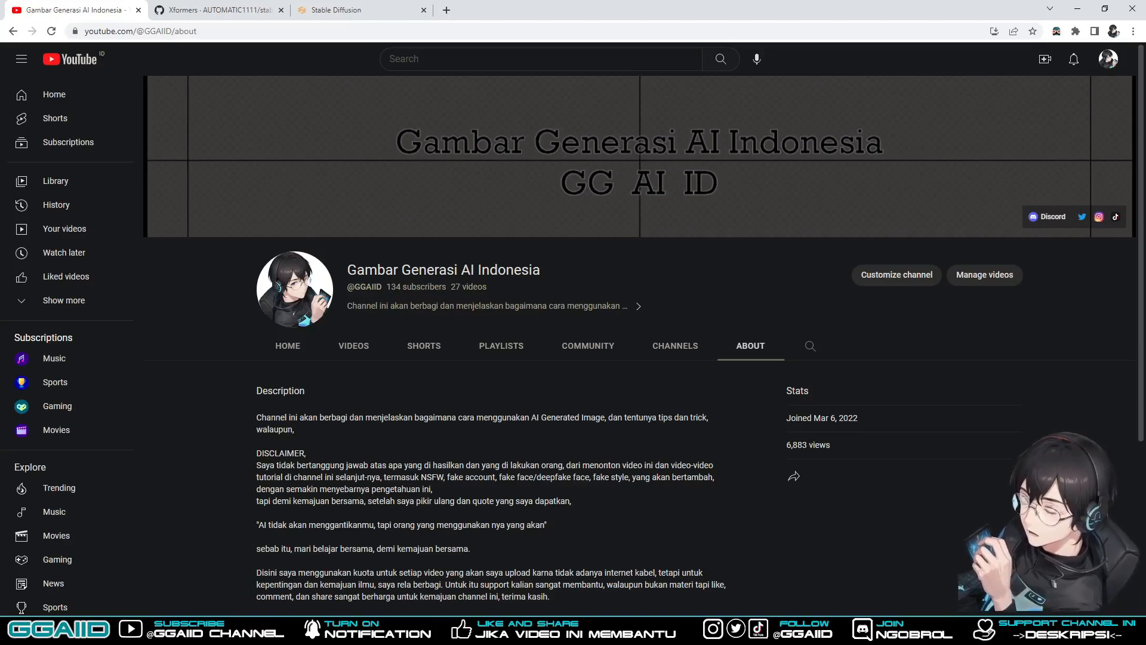
# Open webui-user.bat from the stable-diffusion-webui folder for editing and remove --xformers from the COMMANDLINE_ARGS line
pyautogui.moveTo(307, 632)
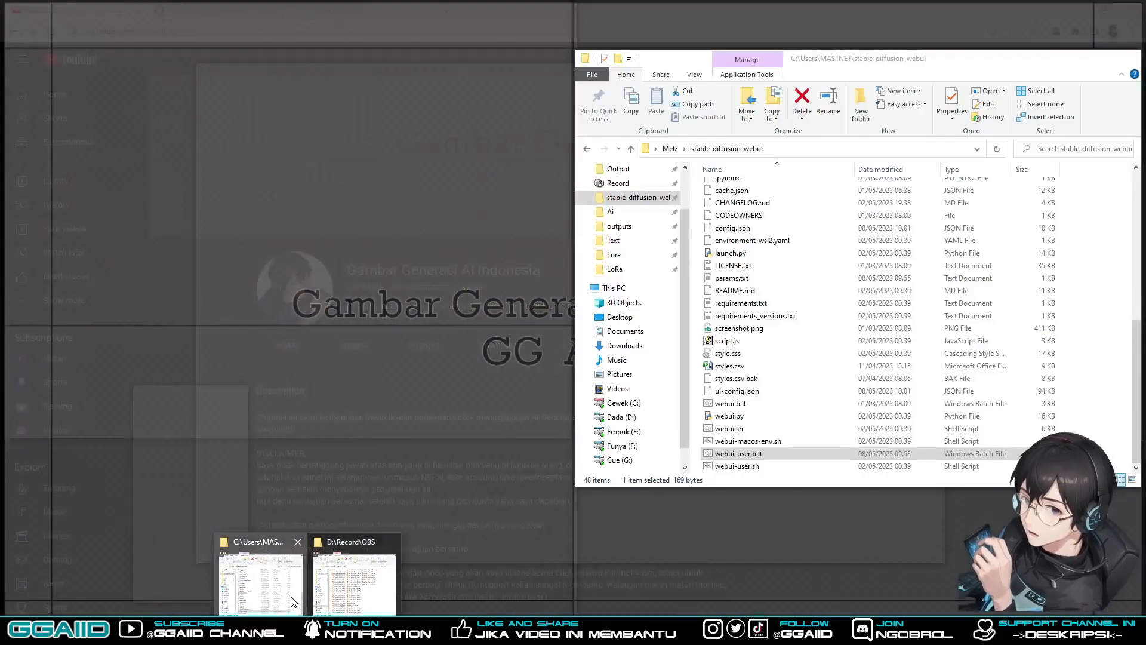
pyautogui.click(296, 602)
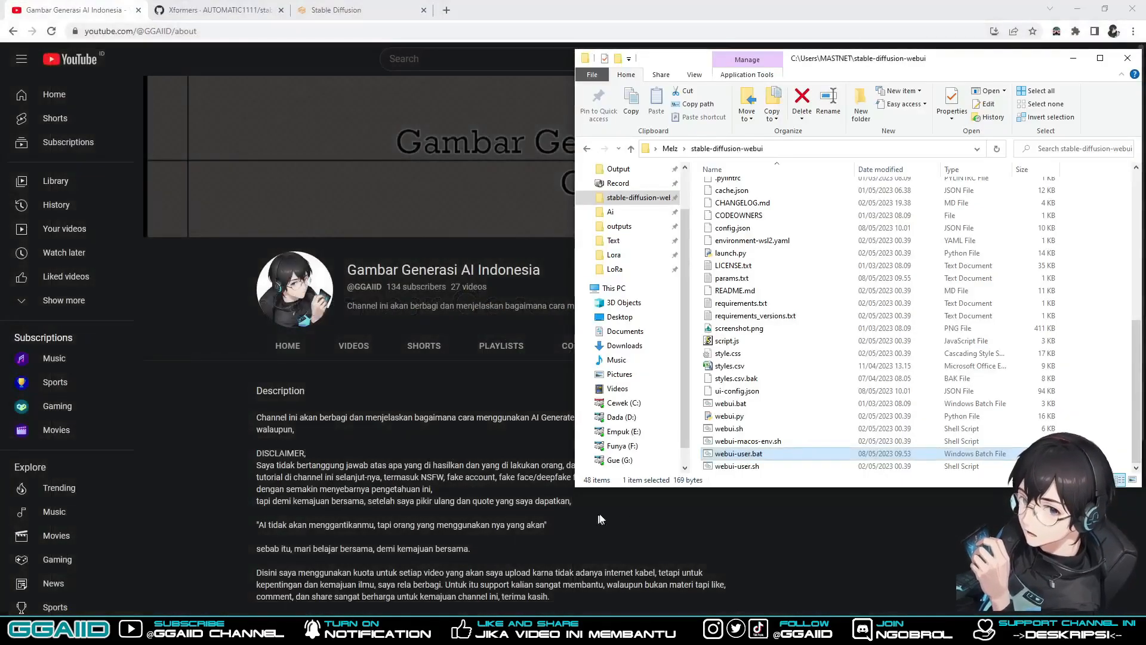
pyautogui.rightClick(753, 456)
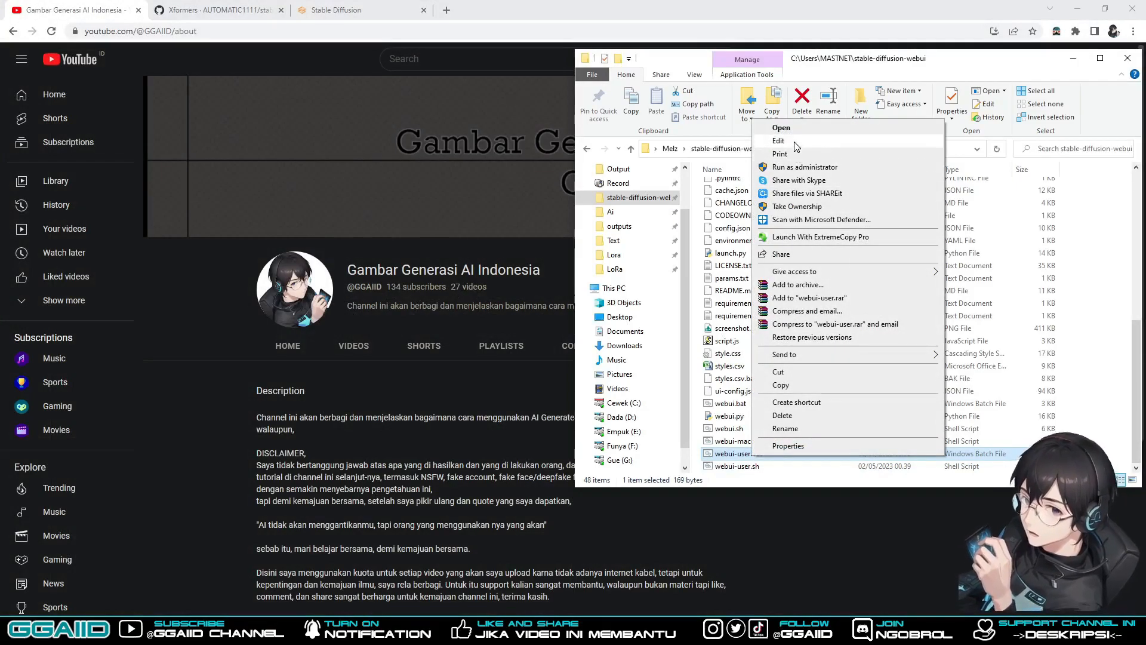
pyautogui.click(788, 142)
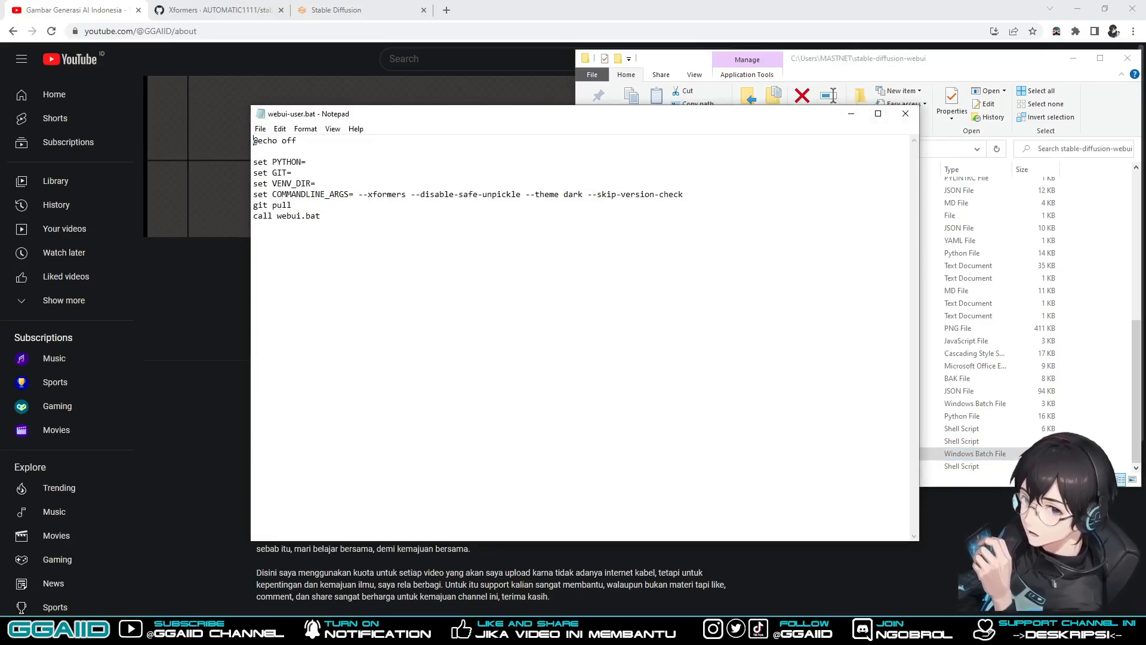
pyautogui.moveTo(358, 194); pyautogui.dragTo(407, 194)
pyautogui.press('BackSpace')
pyautogui.press('BackSpace')
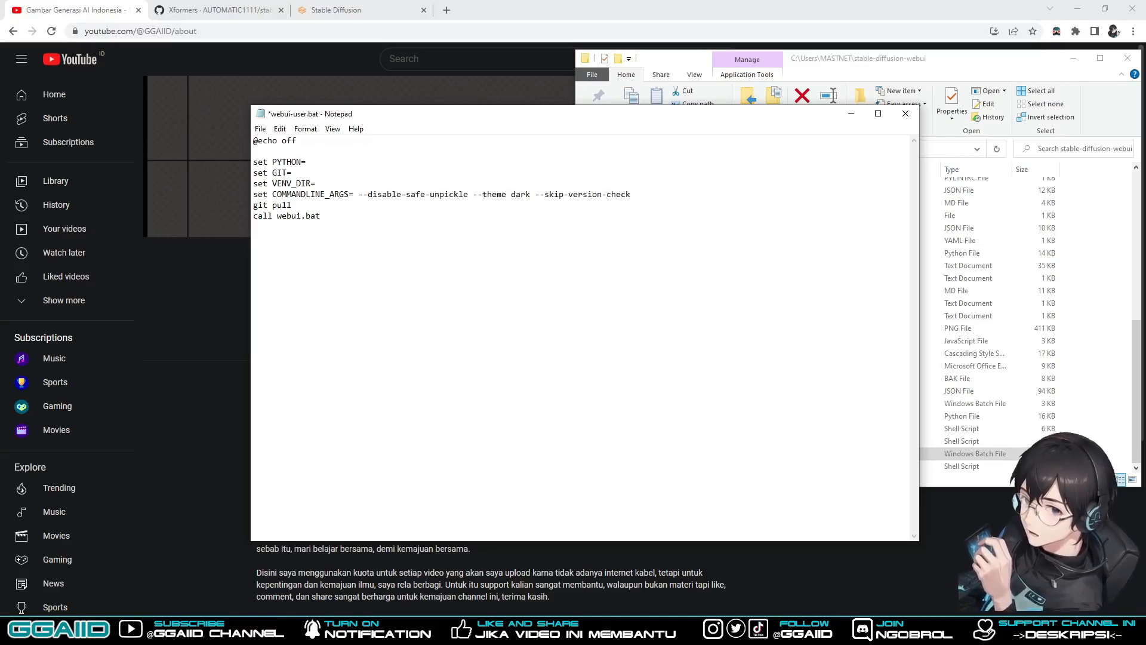
# Save and close the edited webui-user.bat and run it to launch the web UI
pyautogui.click(260, 128)
pyautogui.click(281, 182)
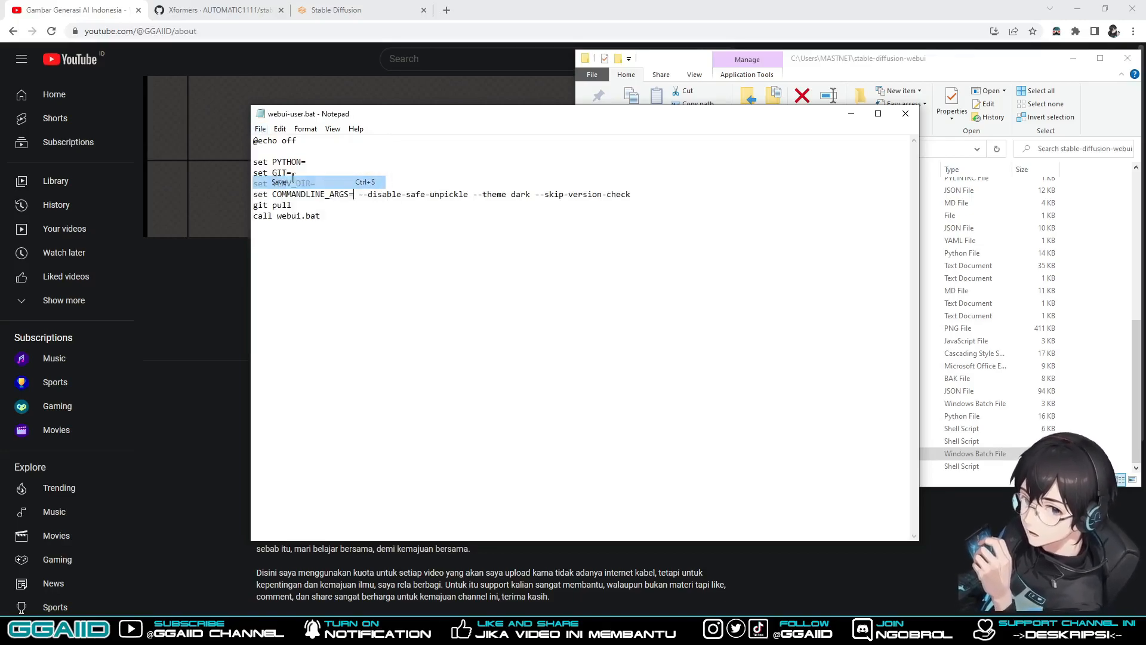
pyautogui.click(905, 113)
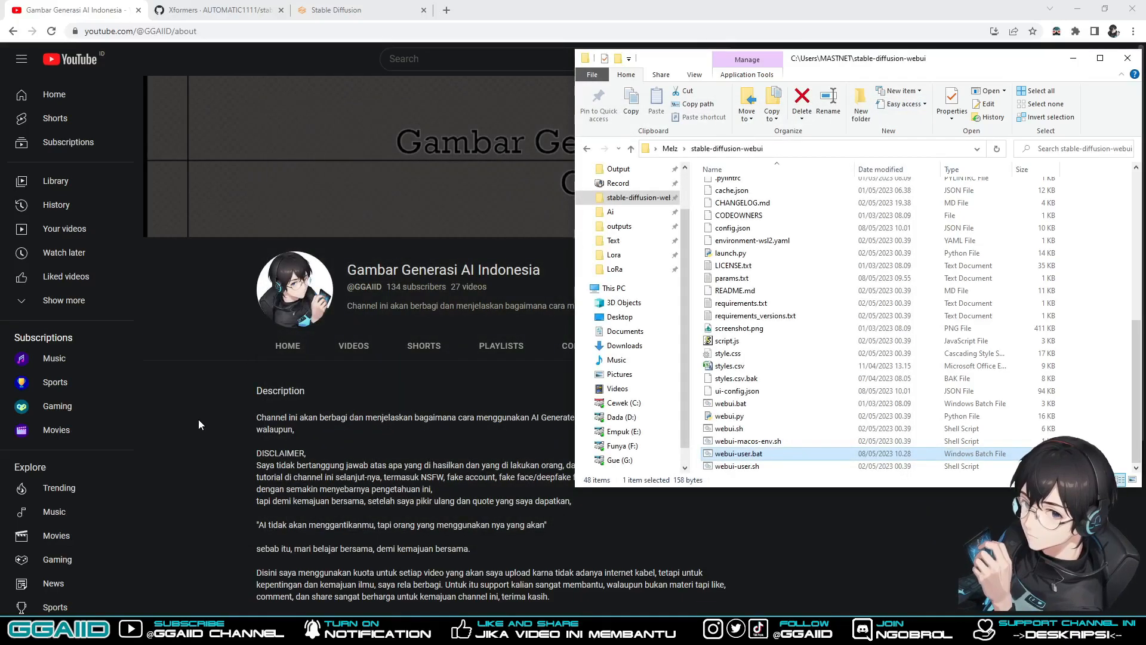
pyautogui.doubleClick(740, 455)
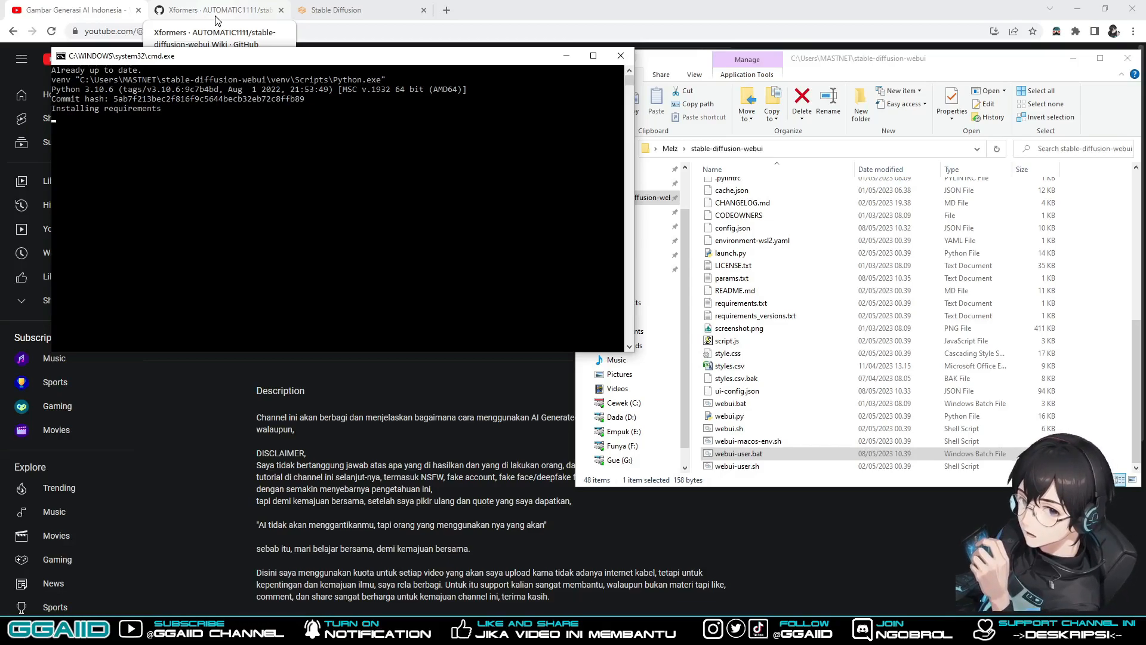
# Read the GitHub wiki's Xformers note about Windows and Linux builds and the change of wheel
pyautogui.click(216, 12)
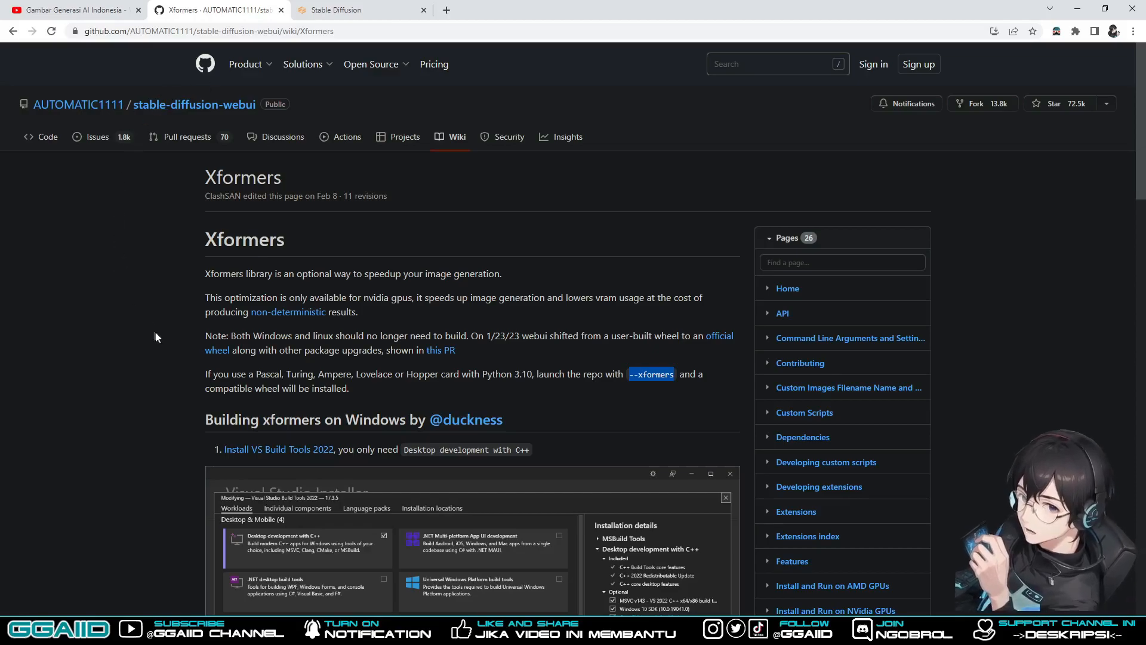
pyautogui.click(232, 337)
pyautogui.moveTo(232, 336); pyautogui.dragTo(364, 337)
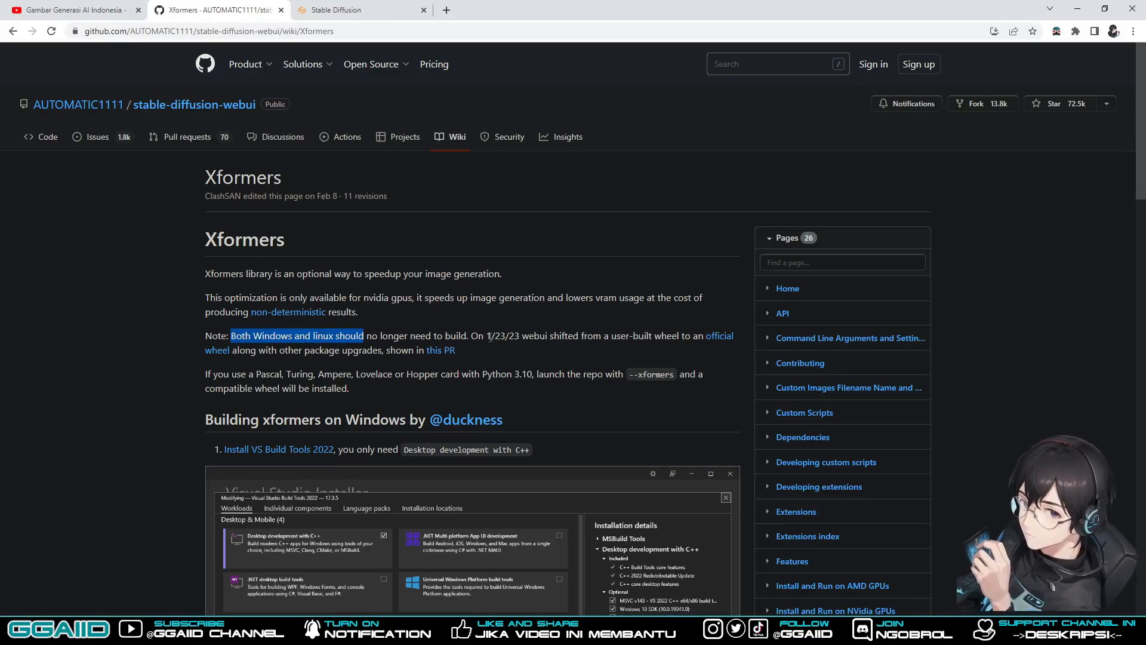
pyautogui.moveTo(487, 336); pyautogui.dragTo(549, 336)
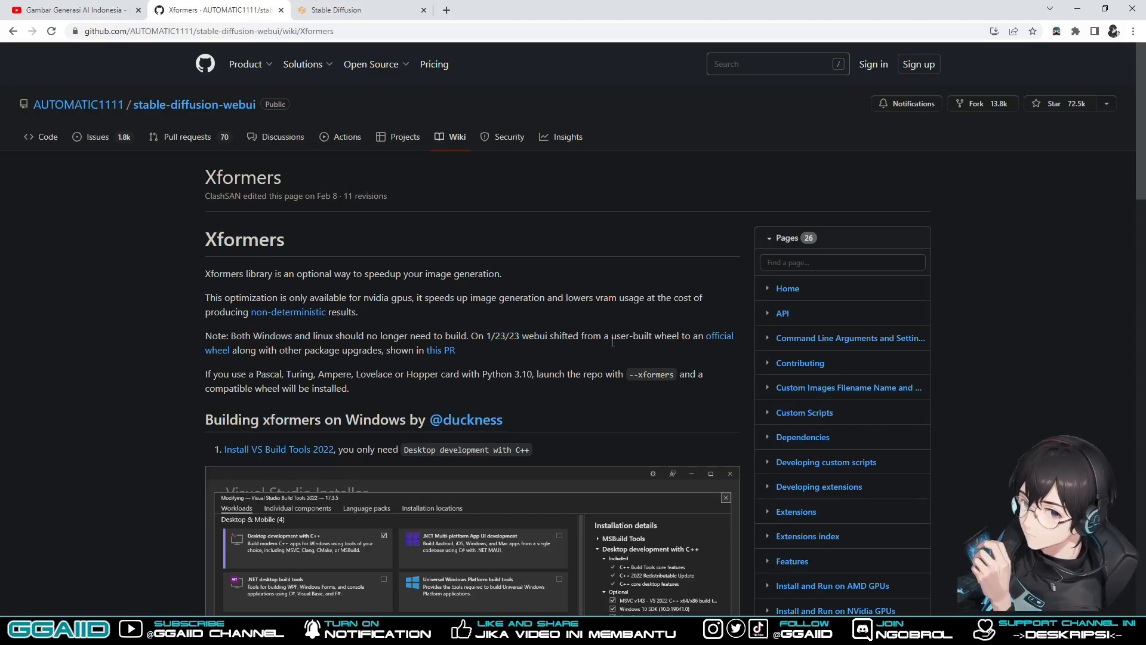
pyautogui.moveTo(609, 338); pyautogui.dragTo(649, 339)
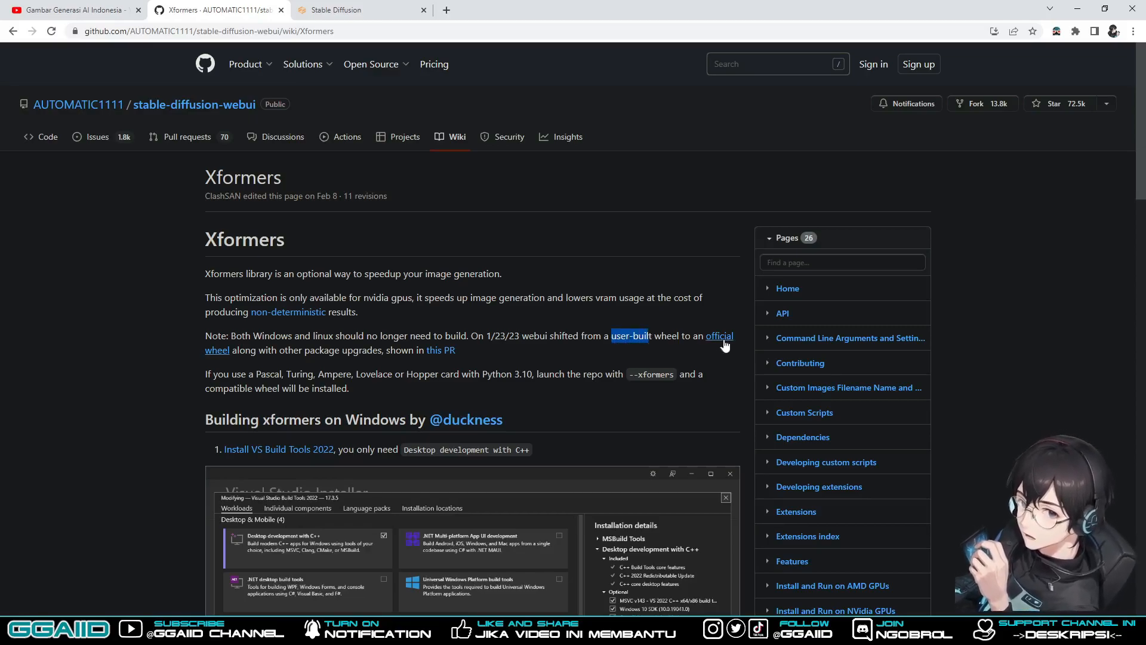
pyautogui.click(573, 346)
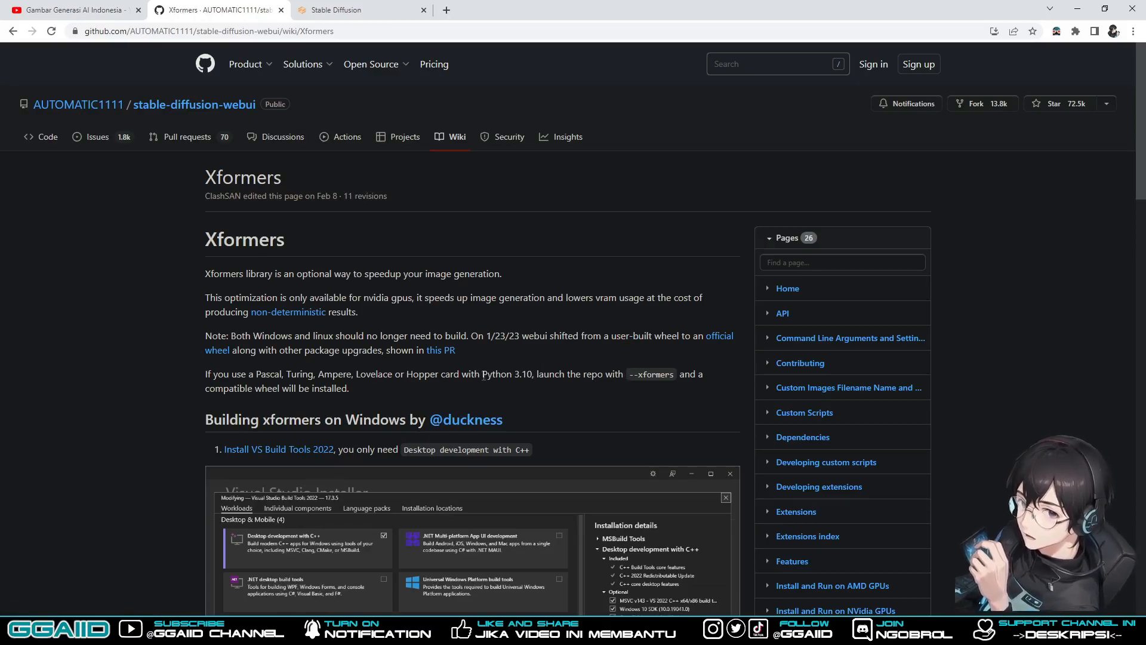
# Copy the --xformers launch argument from the Xformers wiki page
pyautogui.moveTo(631, 374); pyautogui.dragTo(671, 376)
pyautogui.rightClick(668, 380)
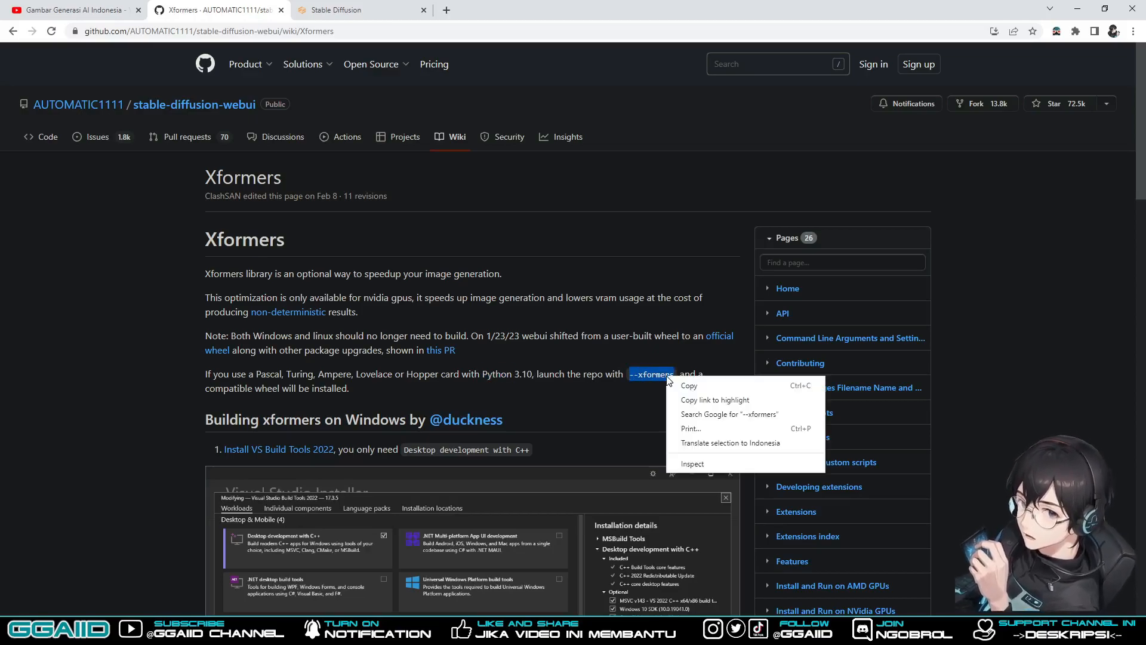
pyautogui.click(682, 386)
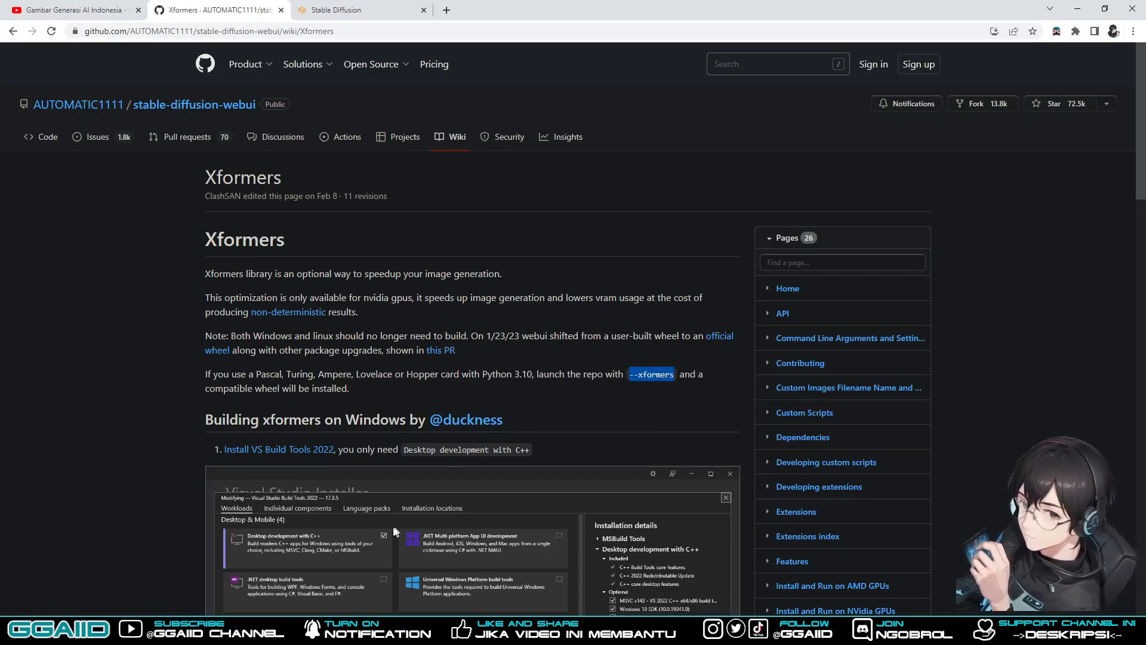
# Open webui-user.bat in Notepad to review its COMMANDLINE_ARGS line, and close it without editing
pyautogui.click(418, 630)
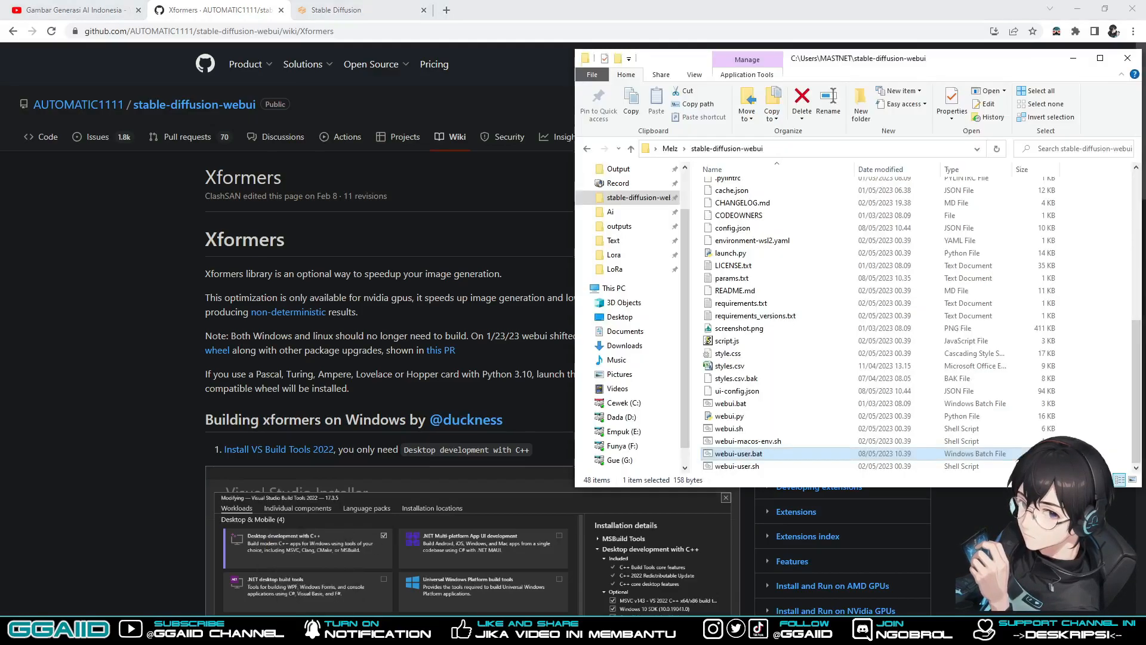
pyautogui.rightClick(742, 456)
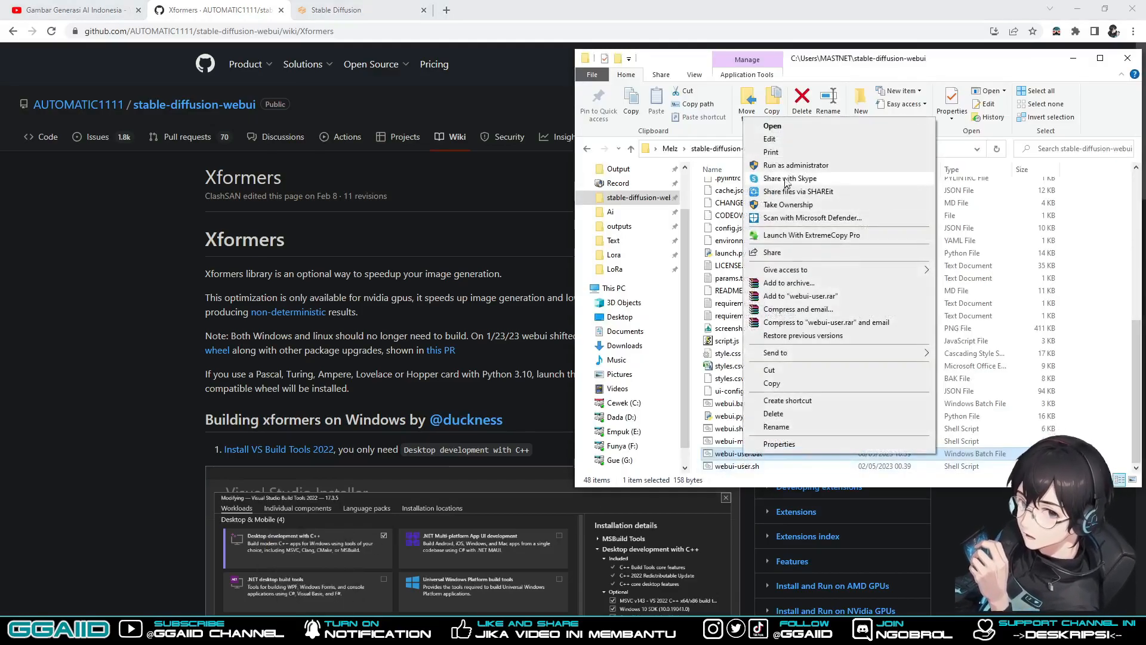
pyautogui.click(783, 136)
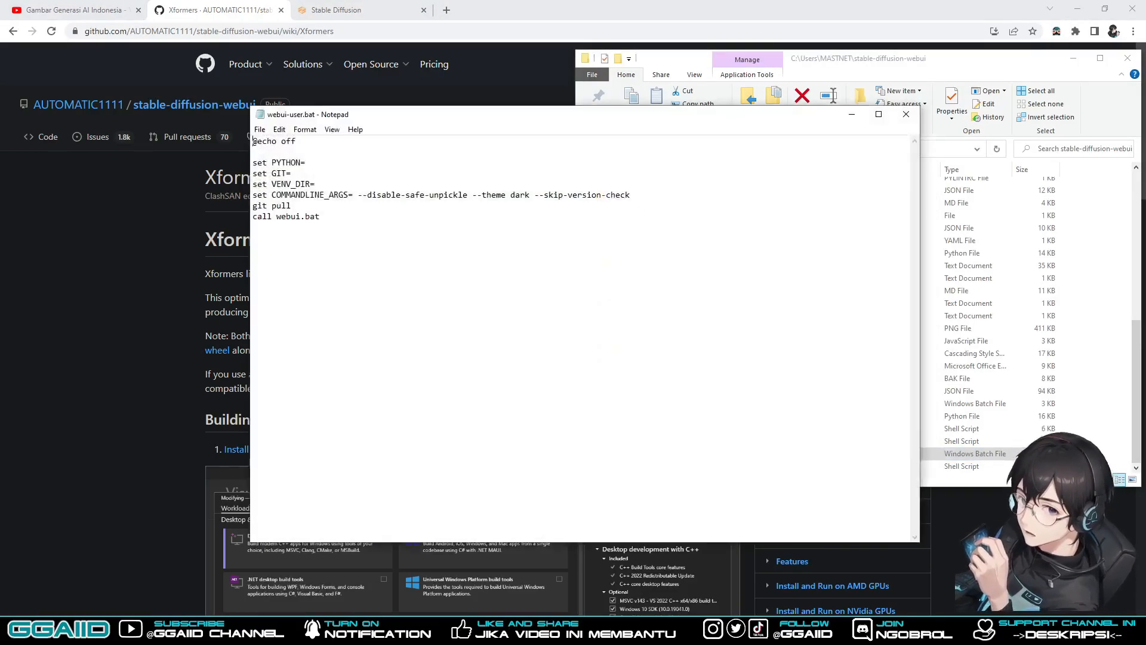
pyautogui.click(907, 114)
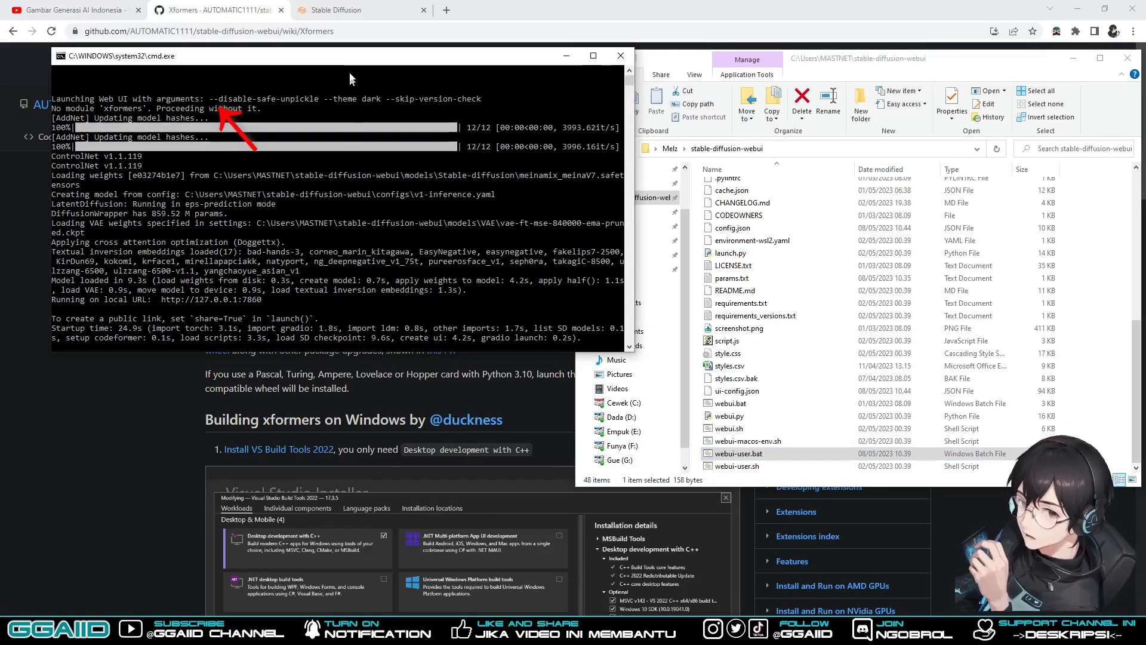
# In the Stable Diffusion web UI, leave Hires. fix disabled and set the batch size to 4
pyautogui.click(357, 10)
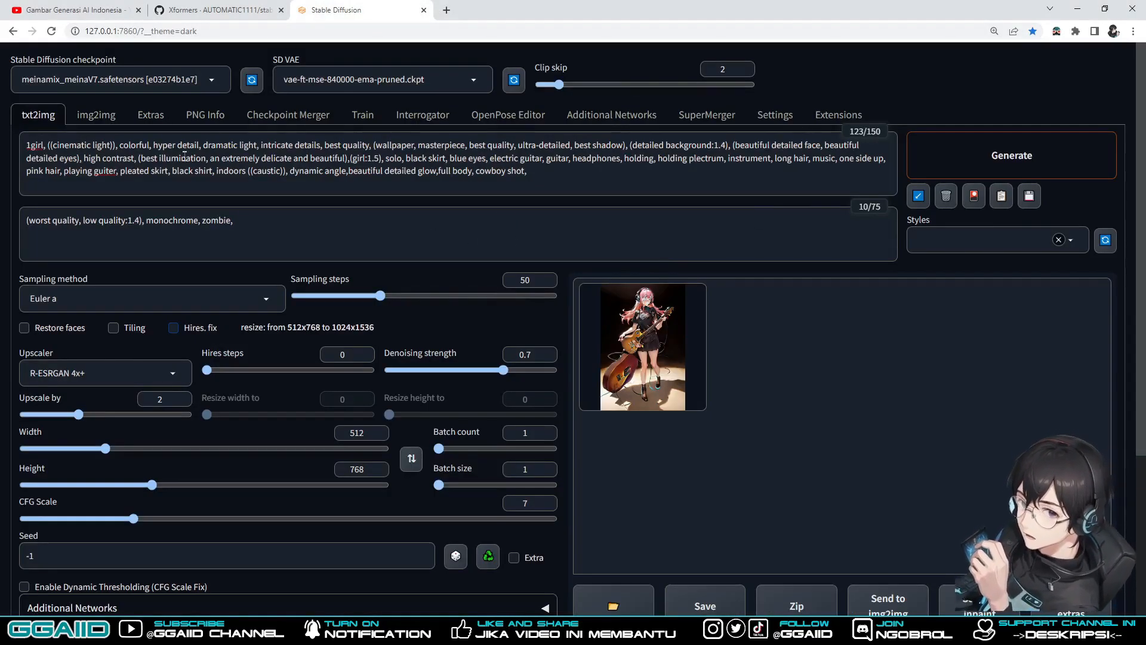
pyautogui.click(187, 332)
pyautogui.click(185, 332)
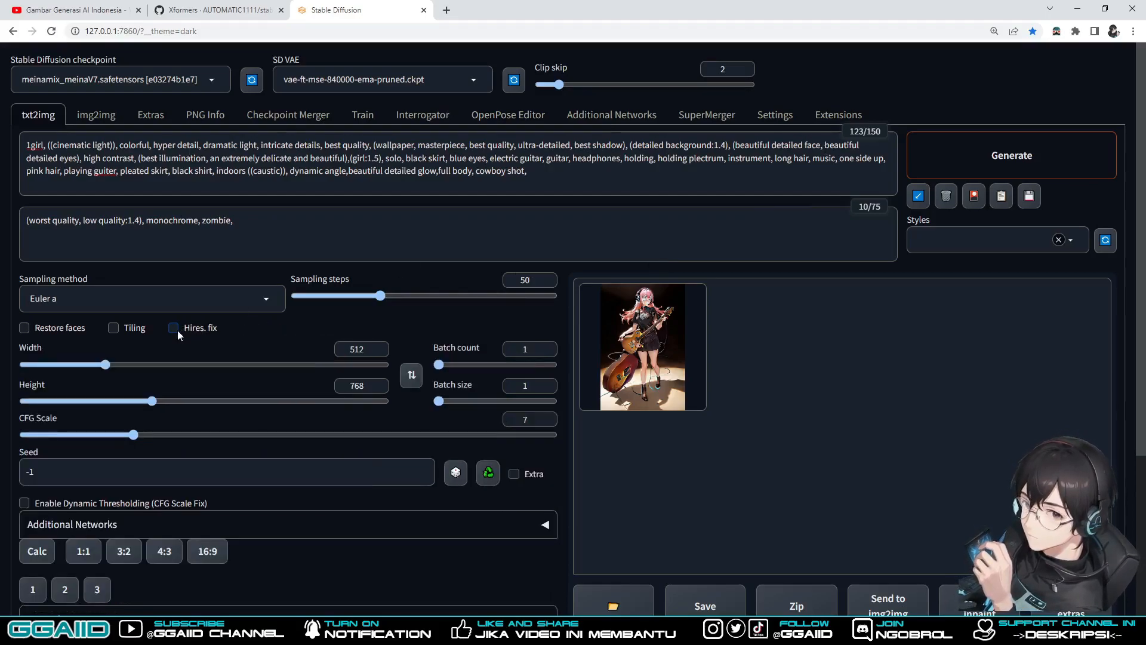
pyautogui.click(546, 384)
pyautogui.click(547, 383)
pyautogui.click(546, 384)
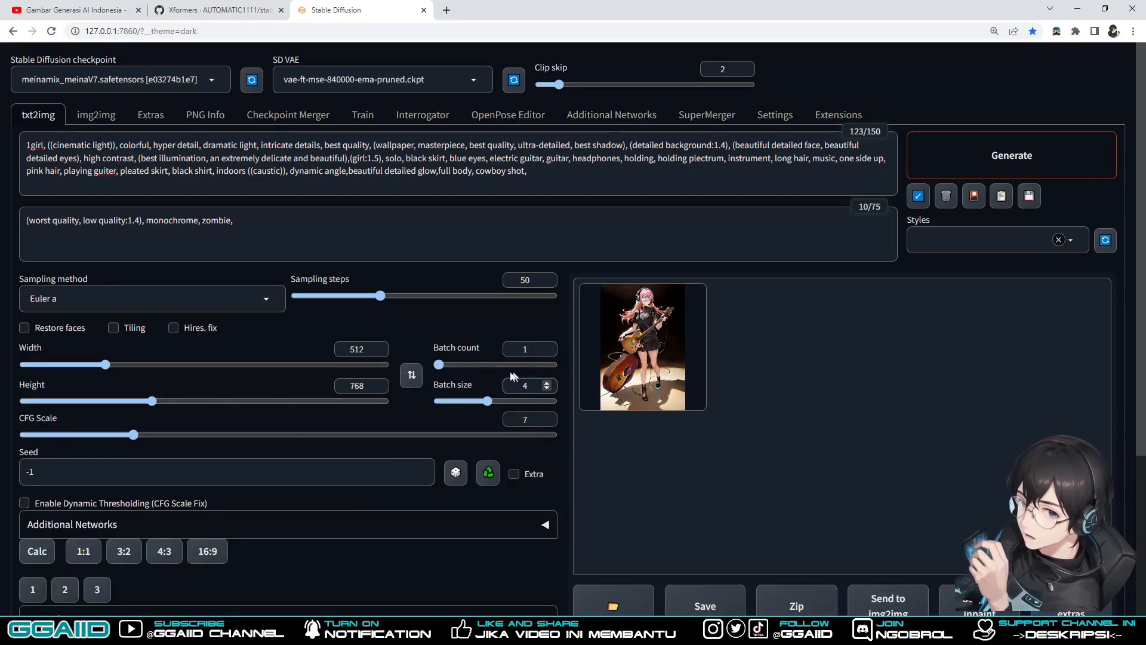
# Generate the image batch from the current prompt and check its progress in the command console
pyautogui.click(970, 155)
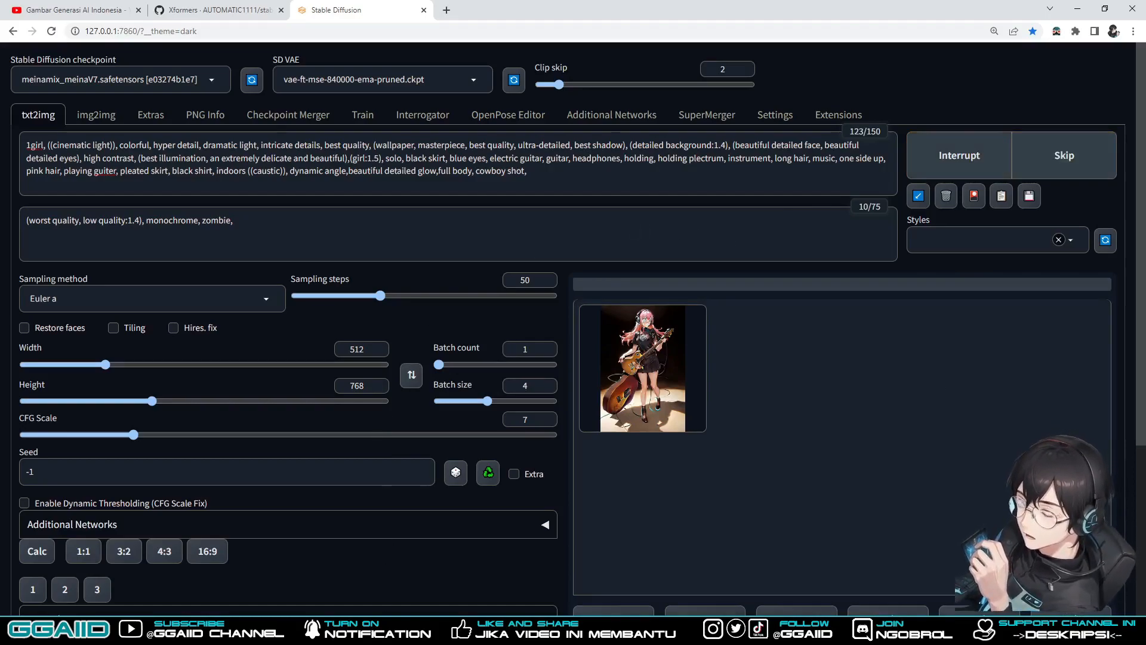
pyautogui.click(367, 552)
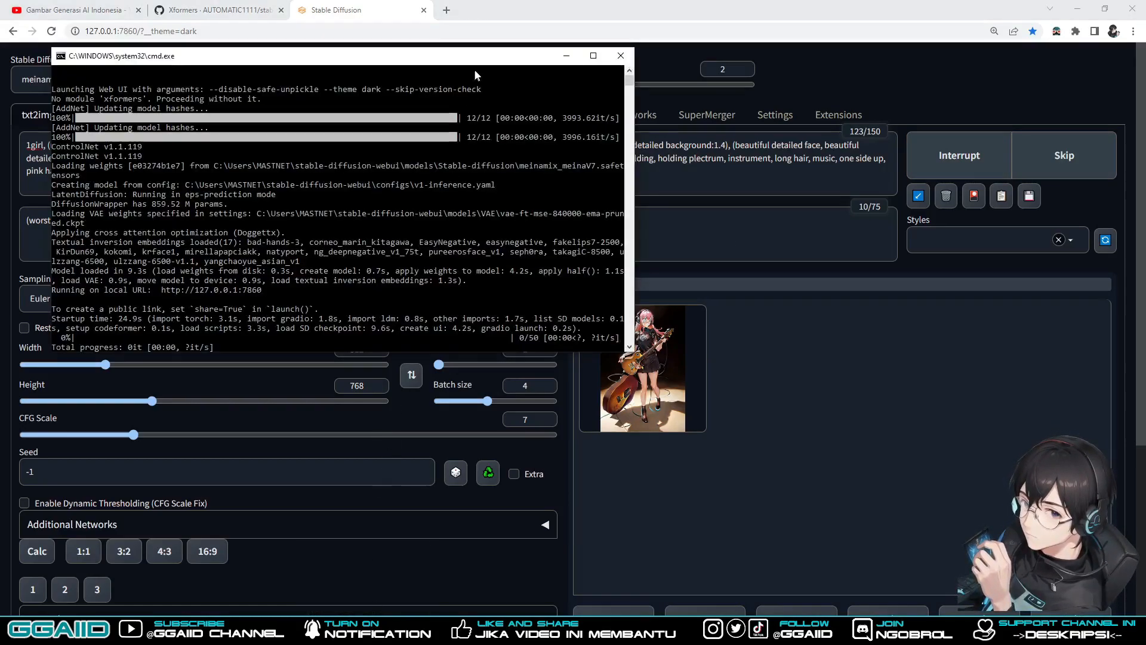
pyautogui.moveTo(465, 58); pyautogui.dragTo(449, 58)
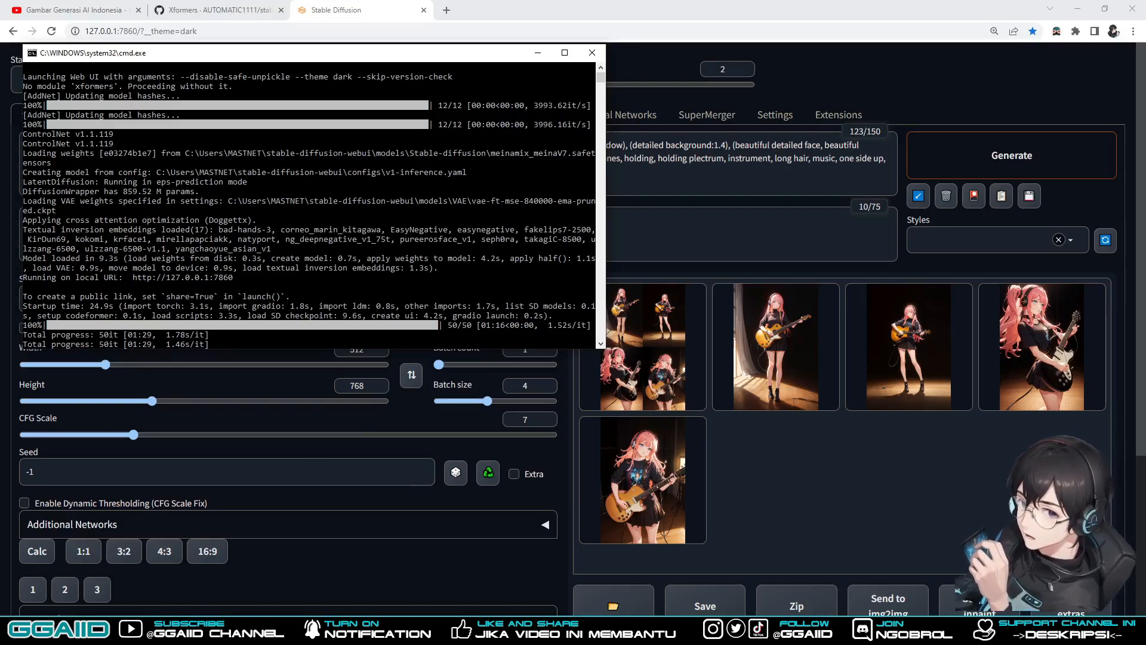
# Discard the old snip in Snipping Tool, capture the command console window with its generation times, and minimize the new snip
pyautogui.moveTo(163, 631)
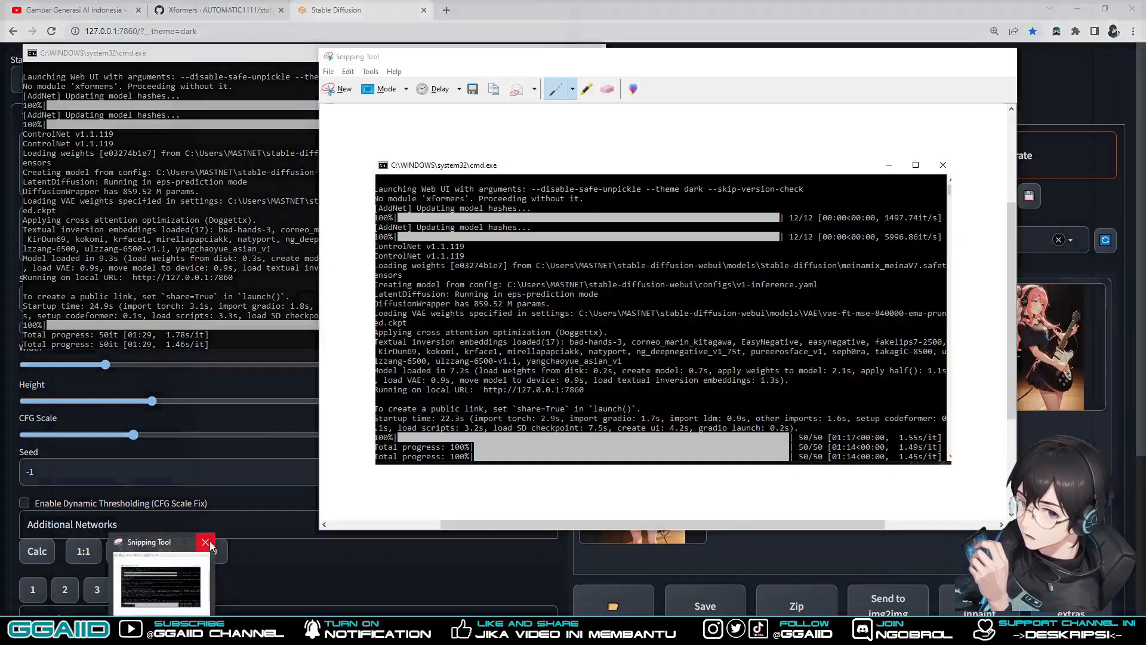
pyautogui.click(209, 544)
pyautogui.click(717, 301)
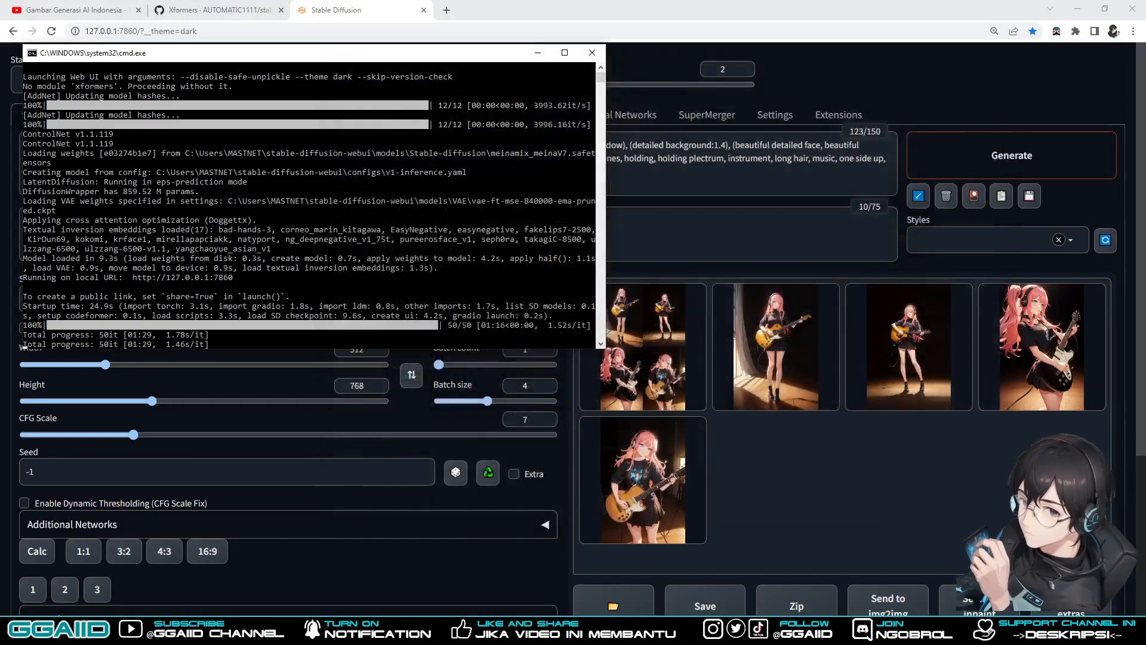
pyautogui.click(846, 94)
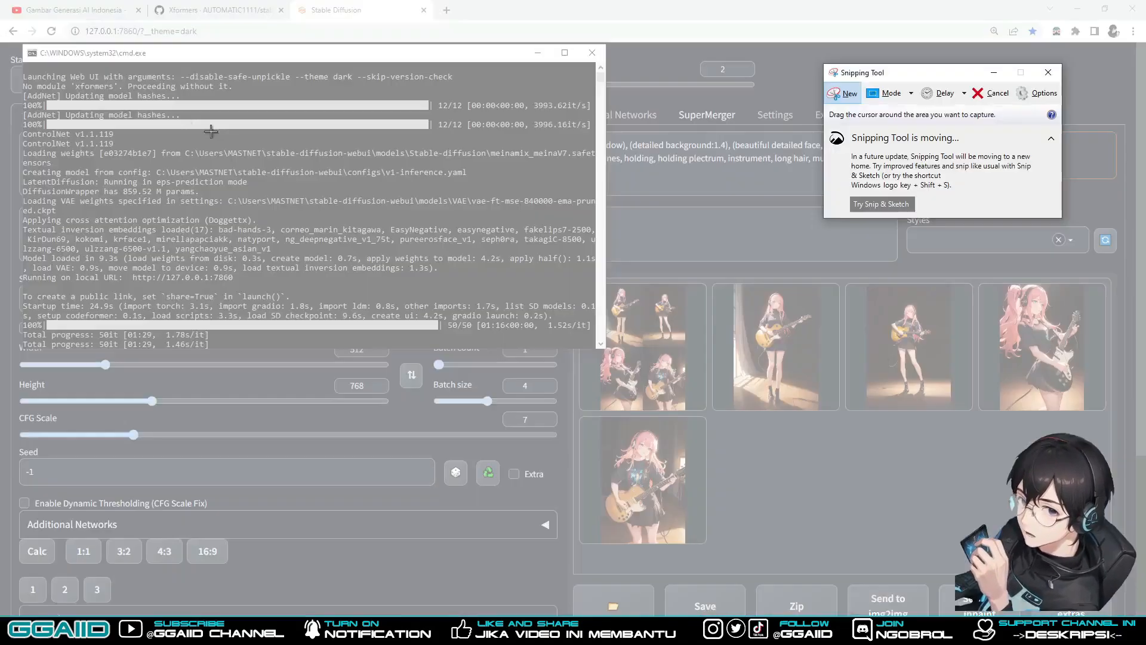
pyautogui.moveTo(22, 46); pyautogui.dragTo(609, 358)
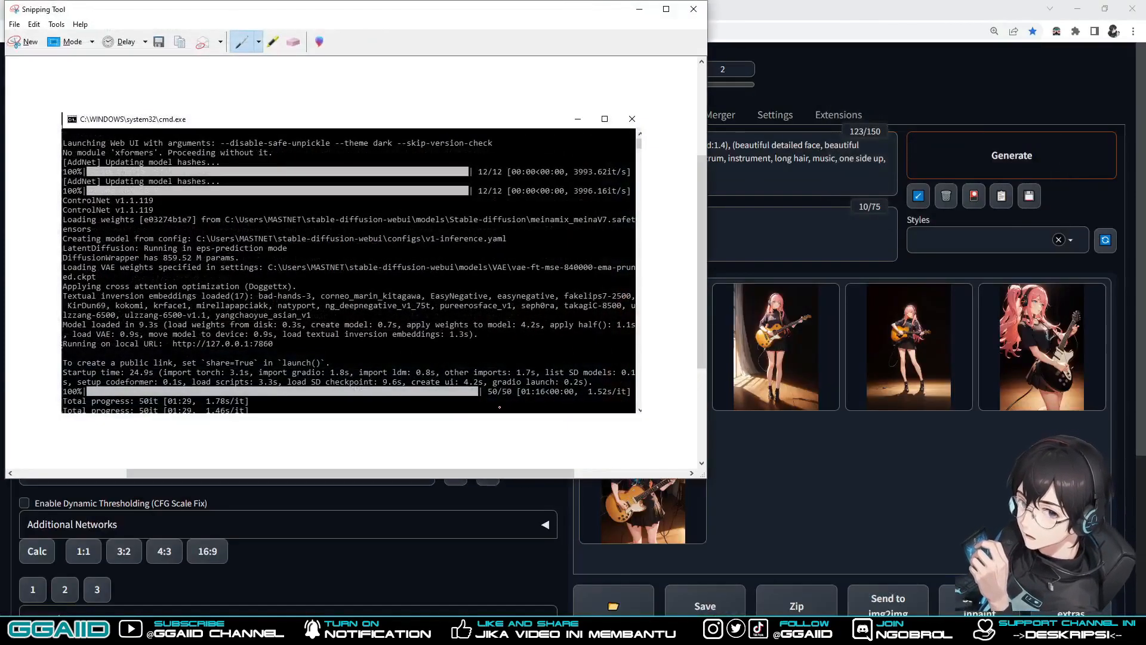
pyautogui.click(638, 10)
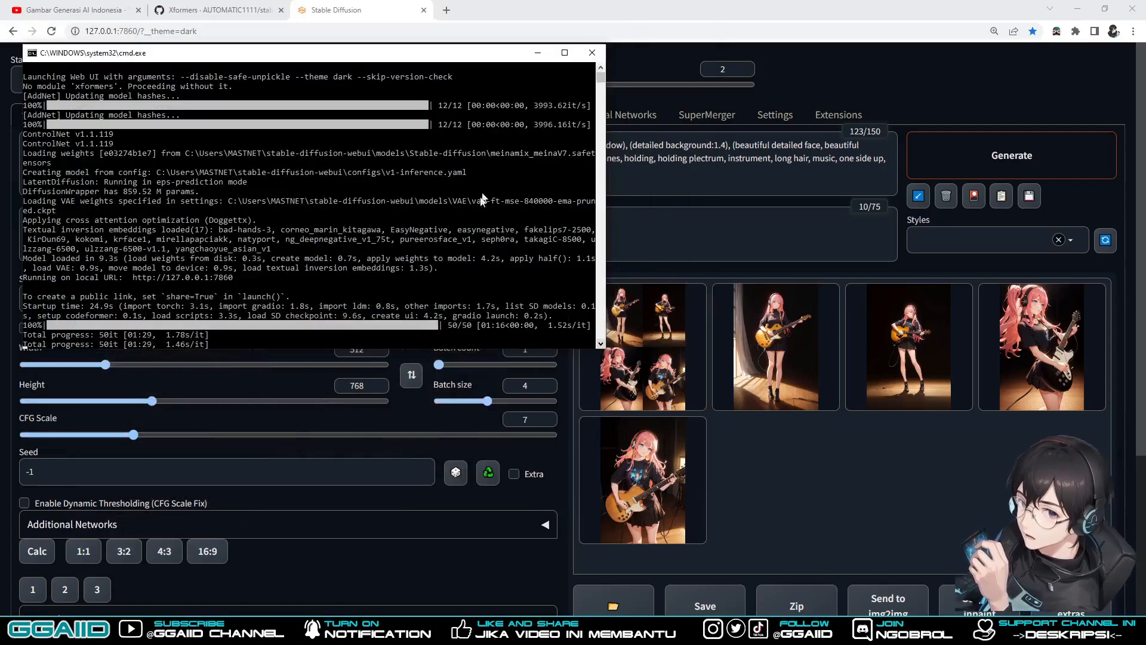
# Open webui-user.bat for editing in Notepad and copy the --xformers argument from the Xformers wiki page
pyautogui.click(289, 631)
pyautogui.click(257, 631)
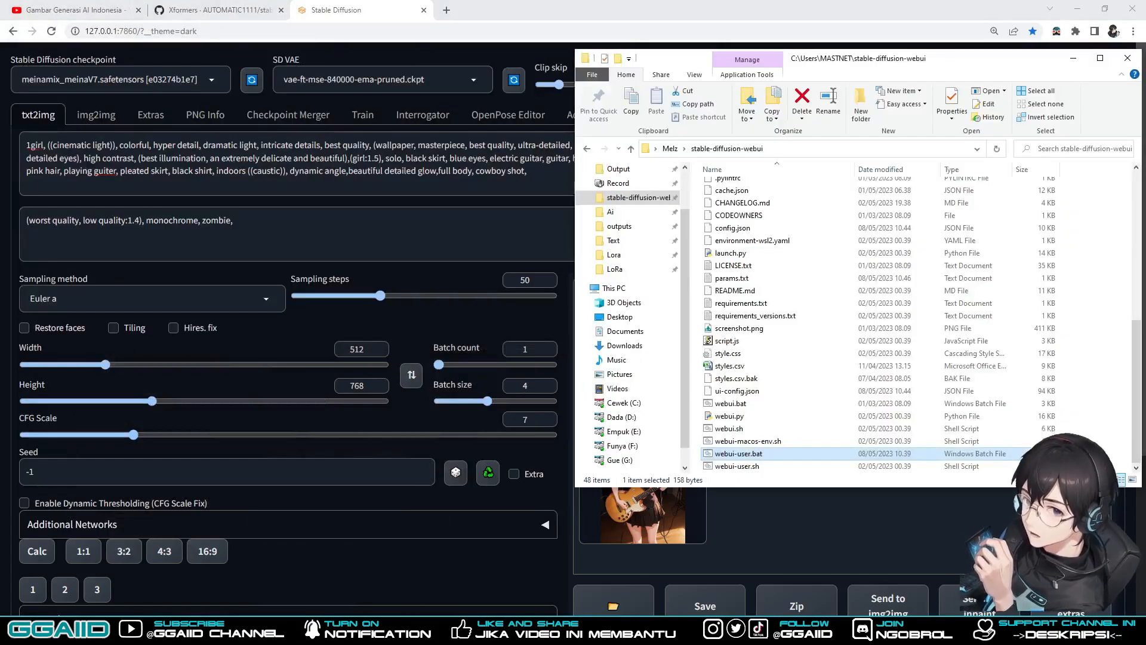
pyautogui.rightClick(757, 454)
pyautogui.click(776, 141)
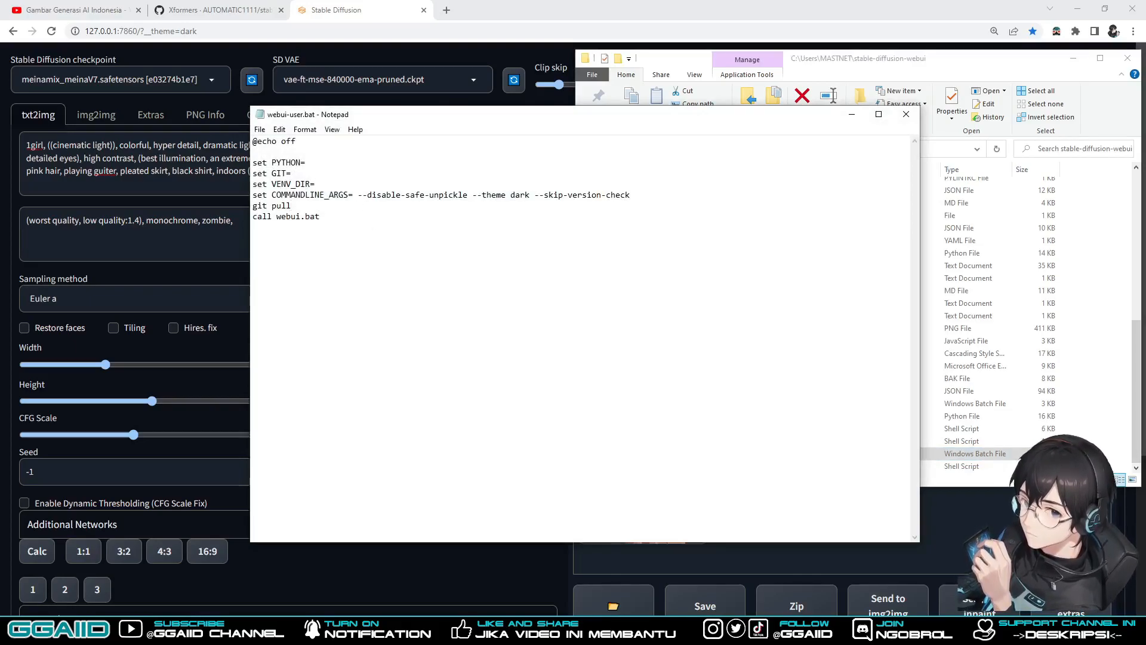
pyautogui.click(227, 9)
pyautogui.rightClick(656, 374)
pyautogui.click(661, 383)
# Insert --xformers before --disable-safe-unpickle in the COMMANDLINE_ARGS line of webui-user.bat and save the file
pyautogui.click(325, 632)
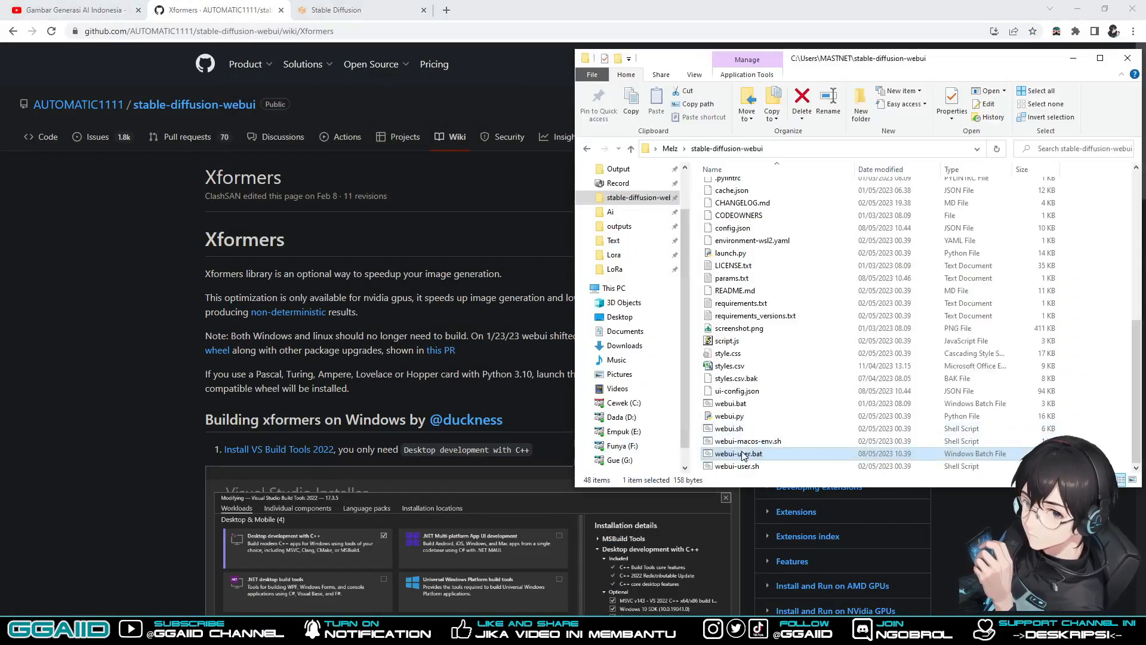
pyautogui.click(445, 632)
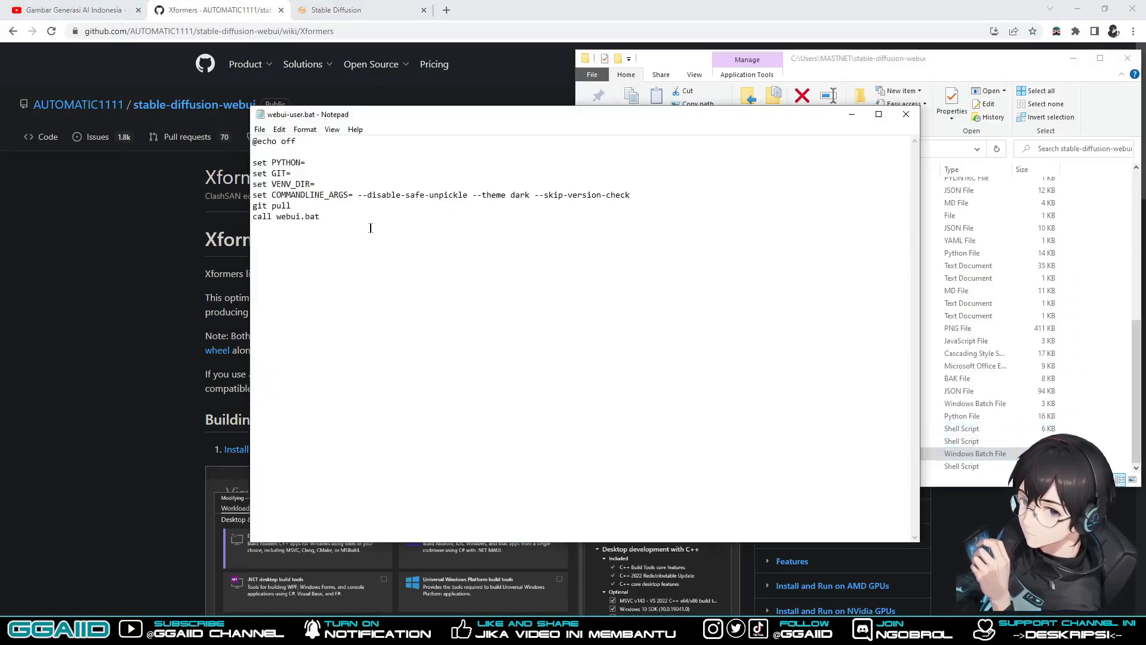
pyautogui.hotkey('ctrl', 'v')
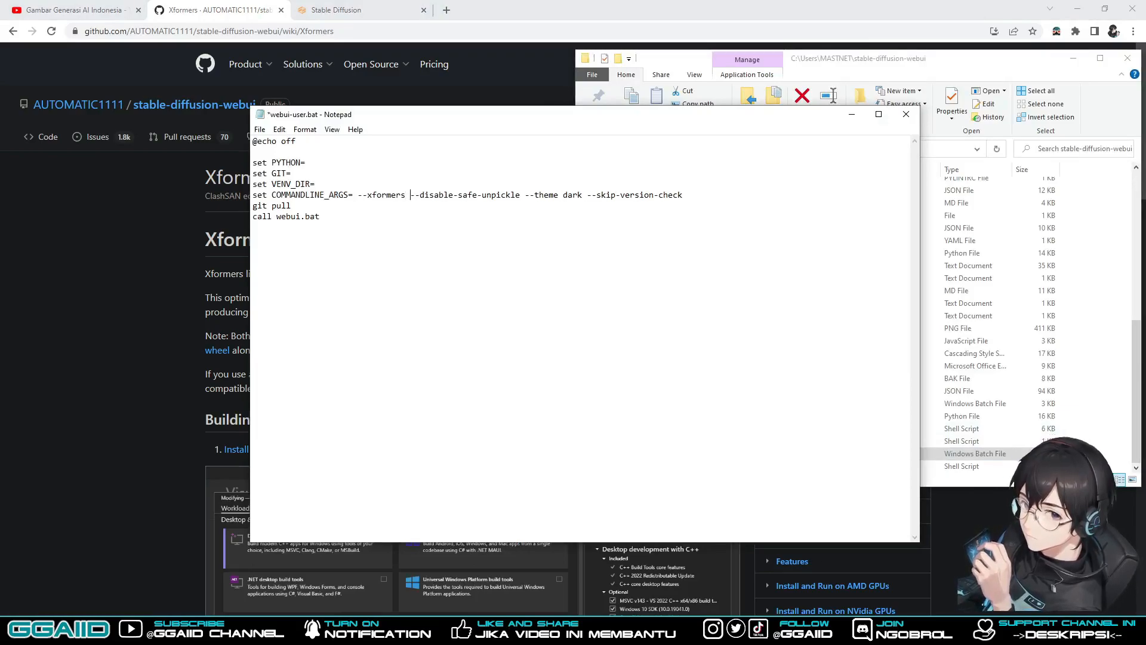
pyautogui.click(259, 129)
pyautogui.click(278, 182)
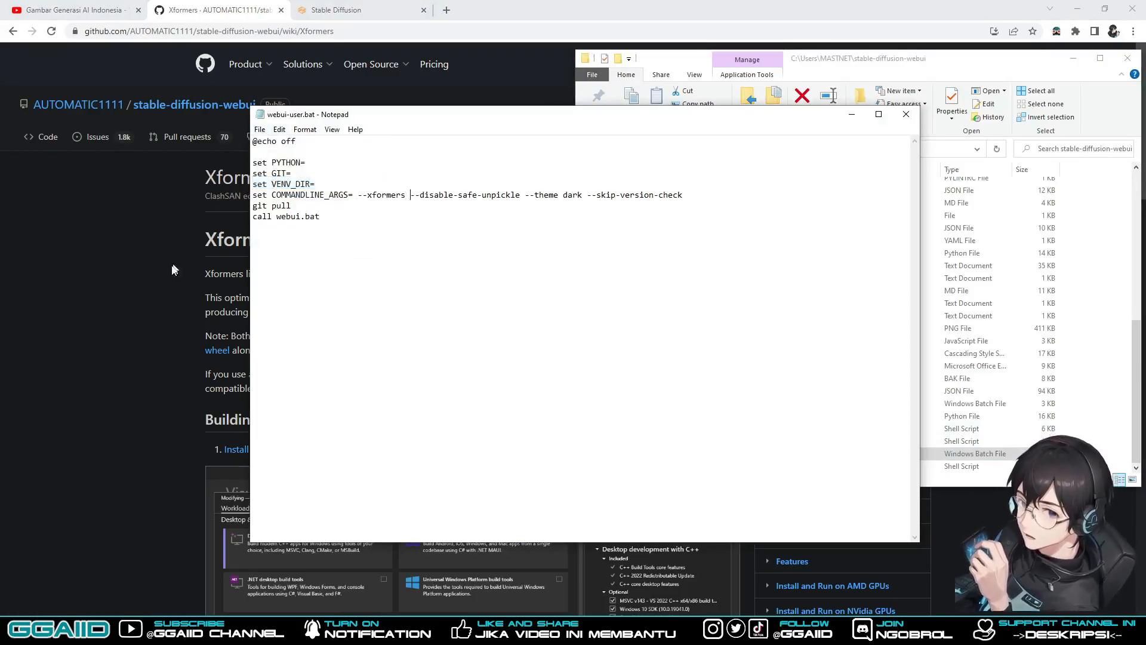
# Relaunch the Stable Diffusion web UI by running the edited webui-user.bat from its folder
pyautogui.click(392, 5)
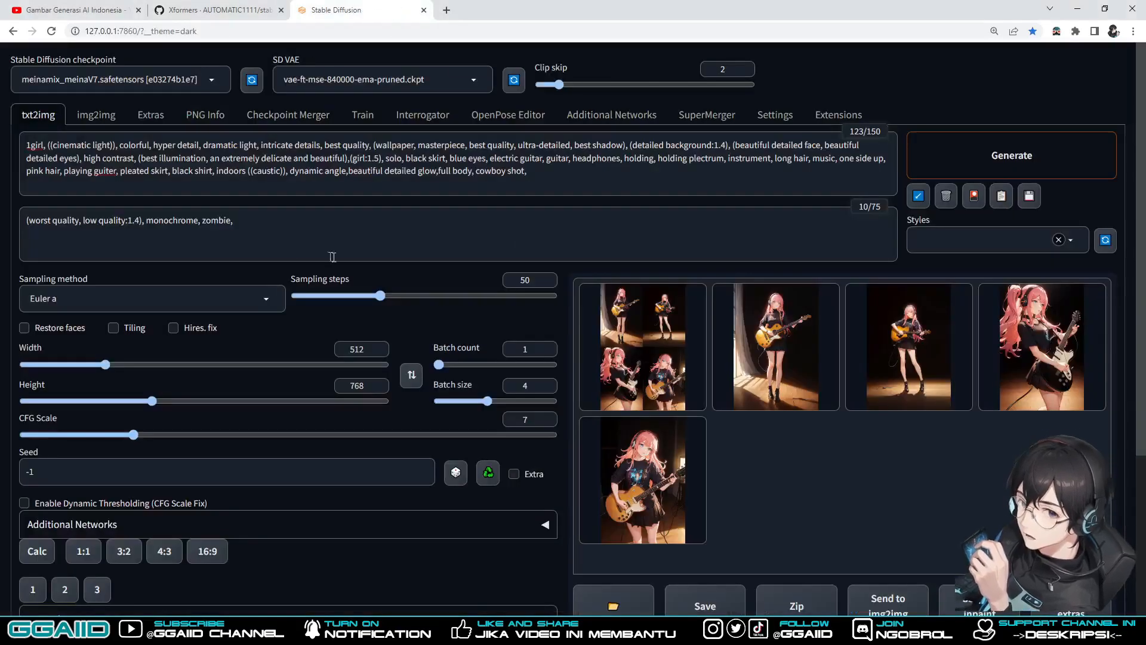
pyautogui.click(996, 156)
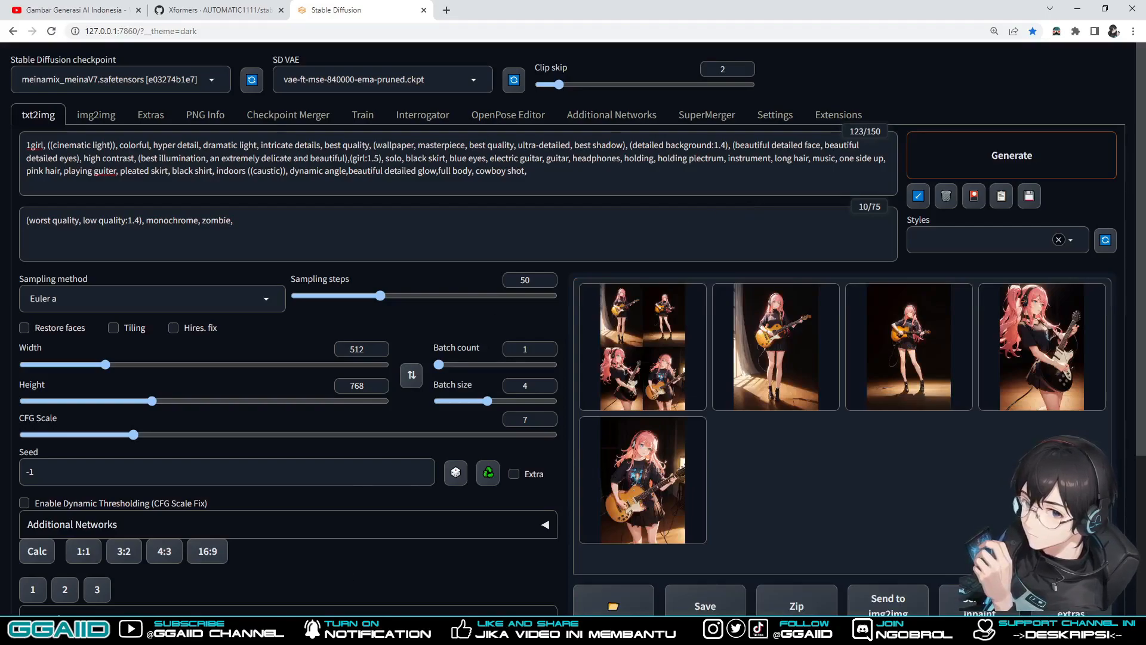
pyautogui.hotkey('alt', 'Tab')
pyautogui.doubleClick(790, 453)
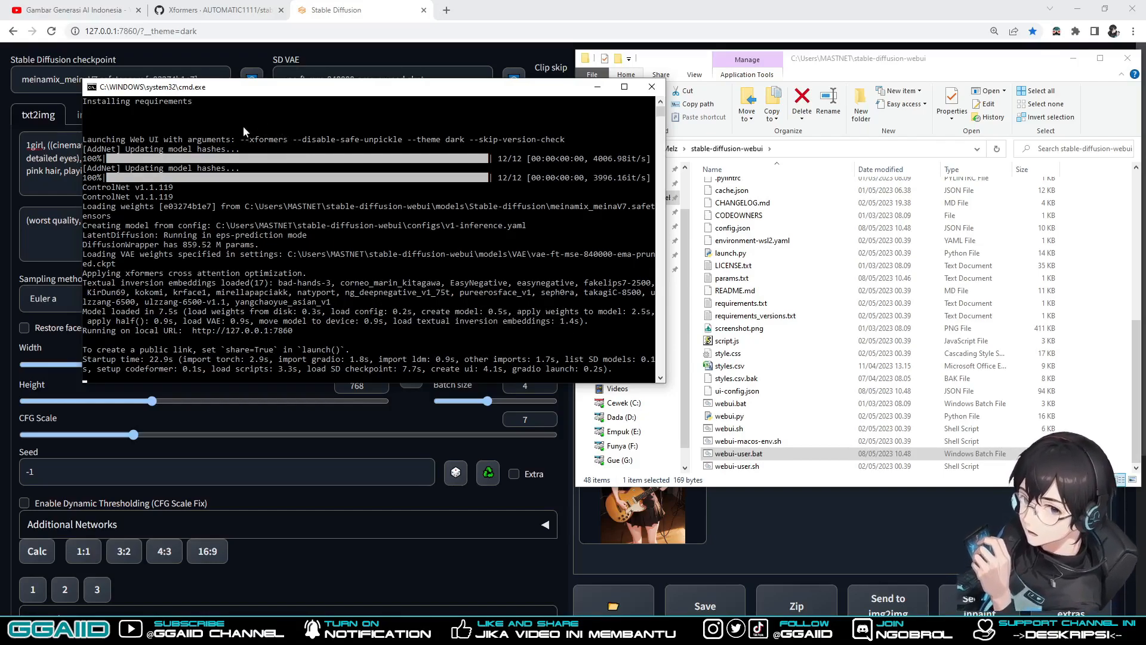
# Generate the same image batch with xformers active and check the console progress against the captured console snip
pyautogui.click(357, 5)
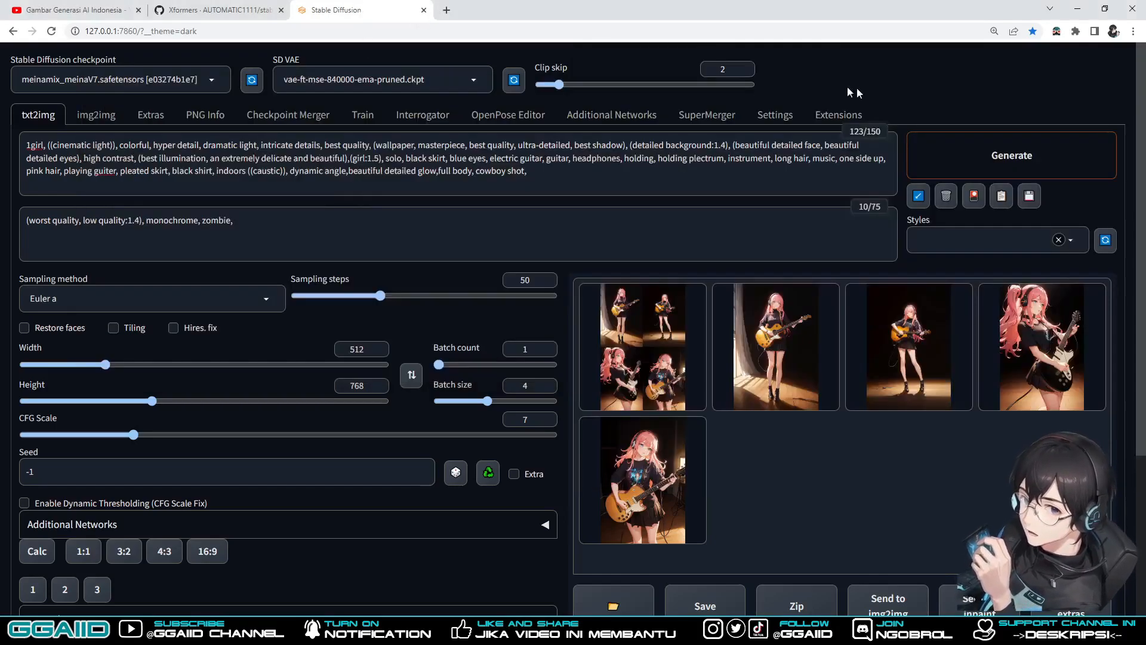
pyautogui.click(968, 152)
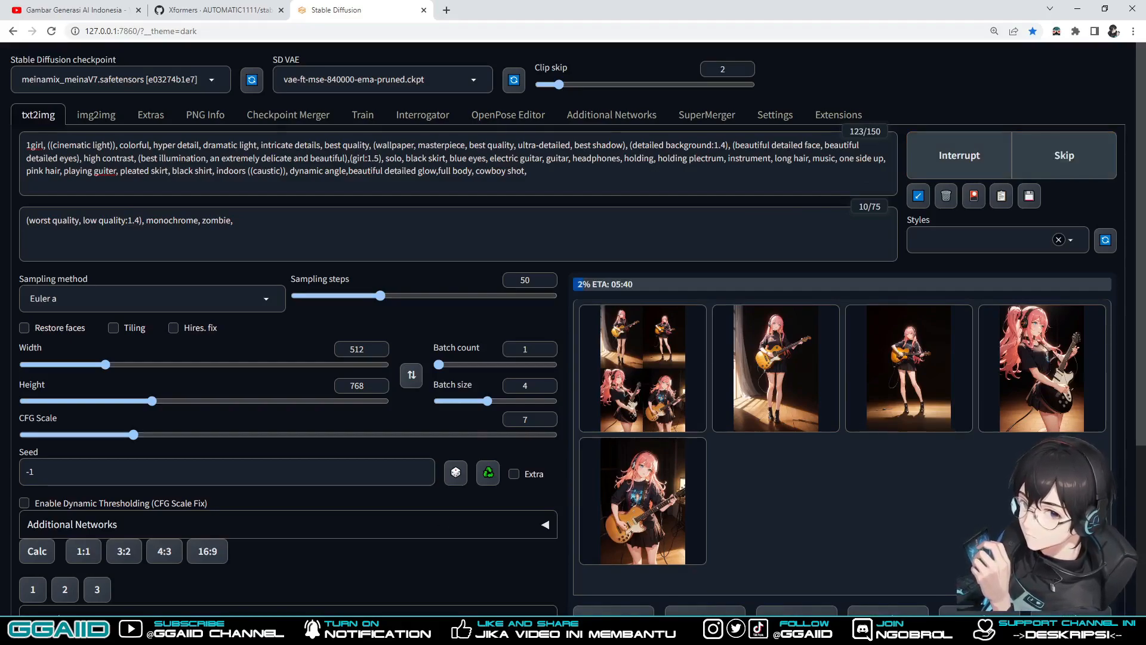
pyautogui.click(420, 632)
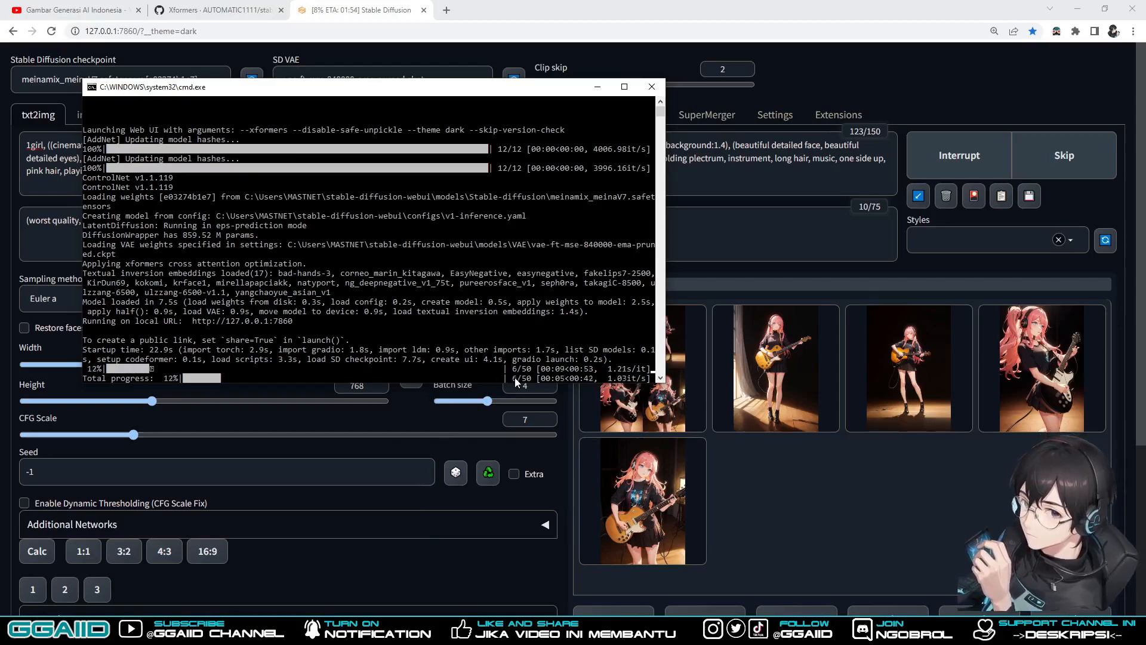
pyautogui.click(251, 632)
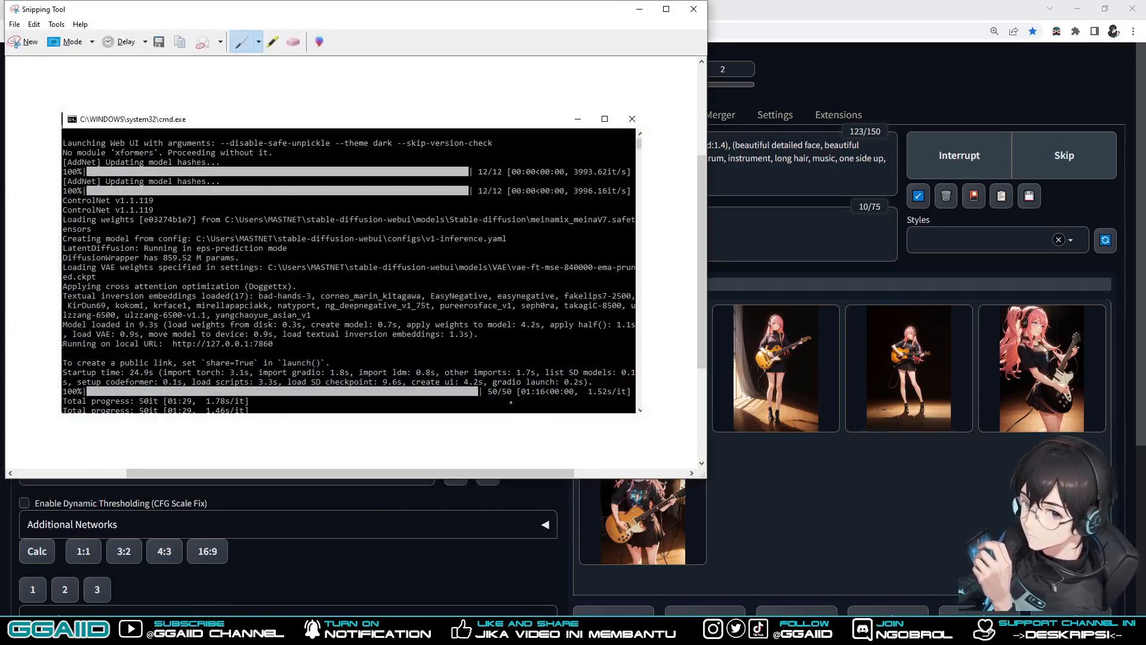
pyautogui.click(639, 9)
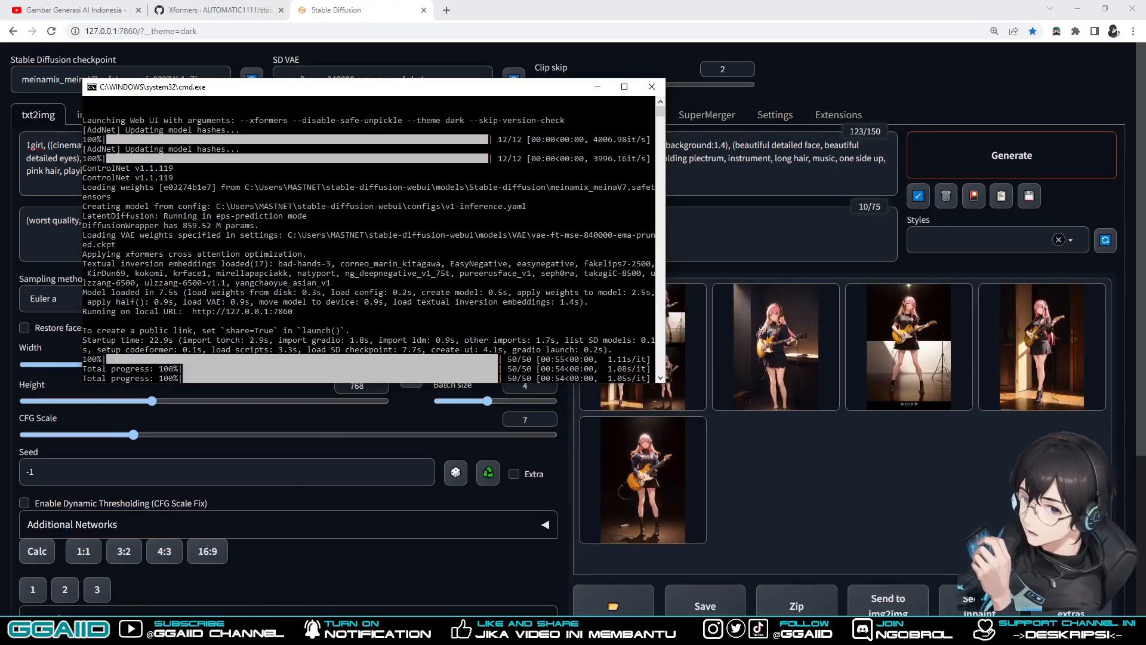
# Arrange the snip beside the console to compare generation times, underline the snip's elapsed time in red, and return to the web UI
pyautogui.click(242, 633)
pyautogui.moveTo(462, 19); pyautogui.dragTo(830, 79)
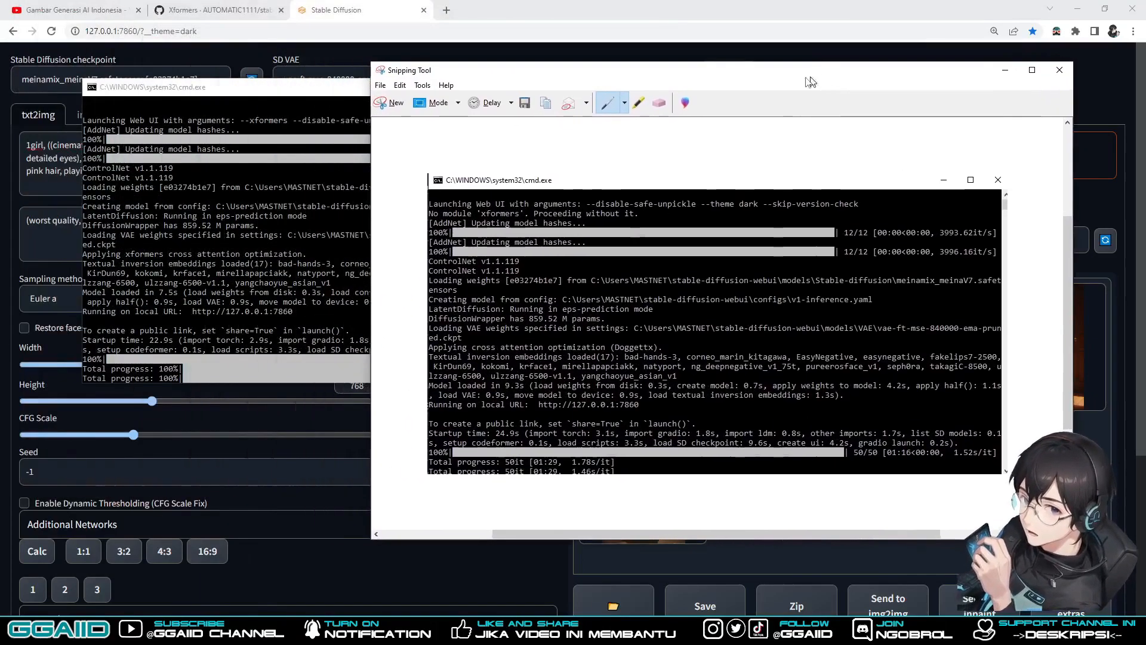
pyautogui.moveTo(303, 99); pyautogui.dragTo(256, 117)
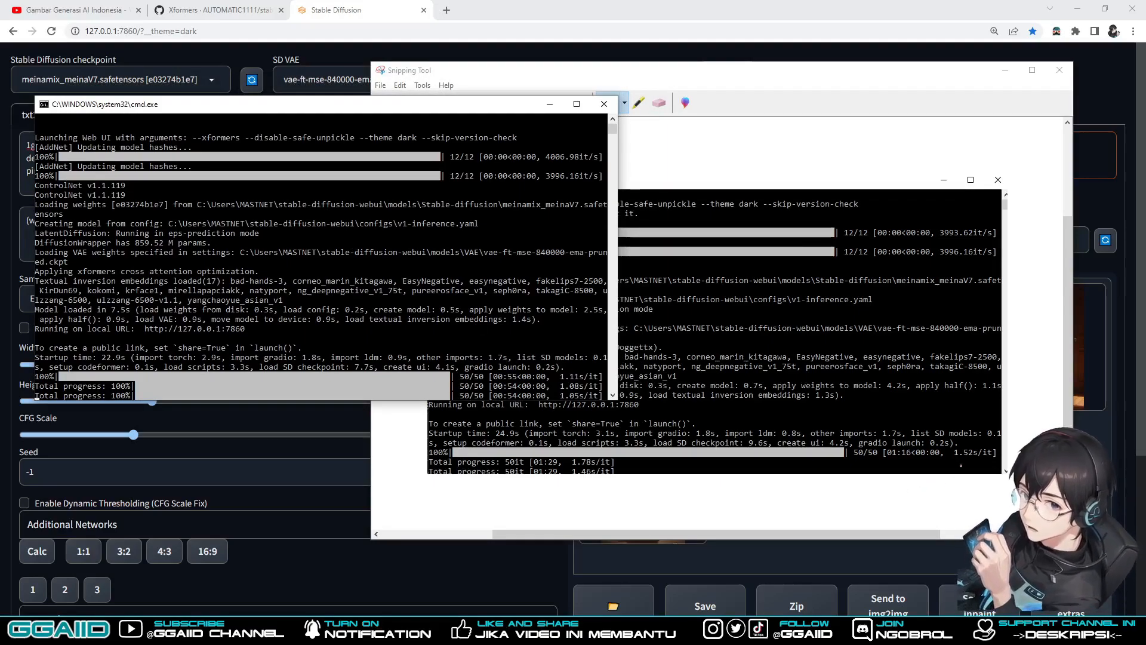
pyautogui.click(875, 462)
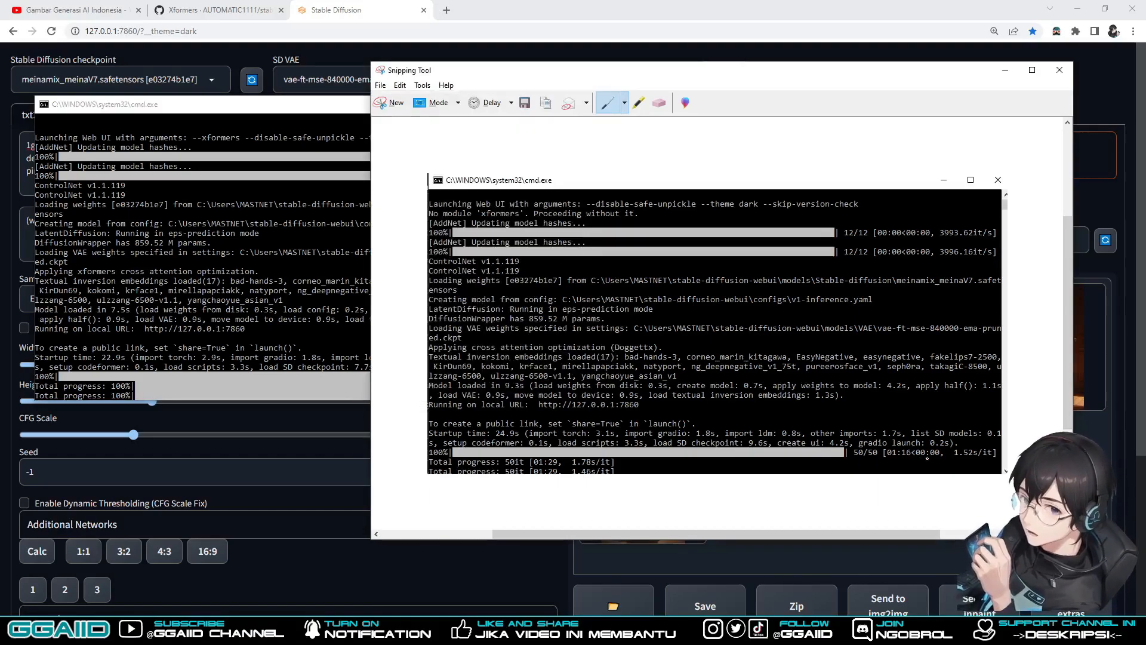
pyautogui.moveTo(885, 462); pyautogui.dragTo(923, 463)
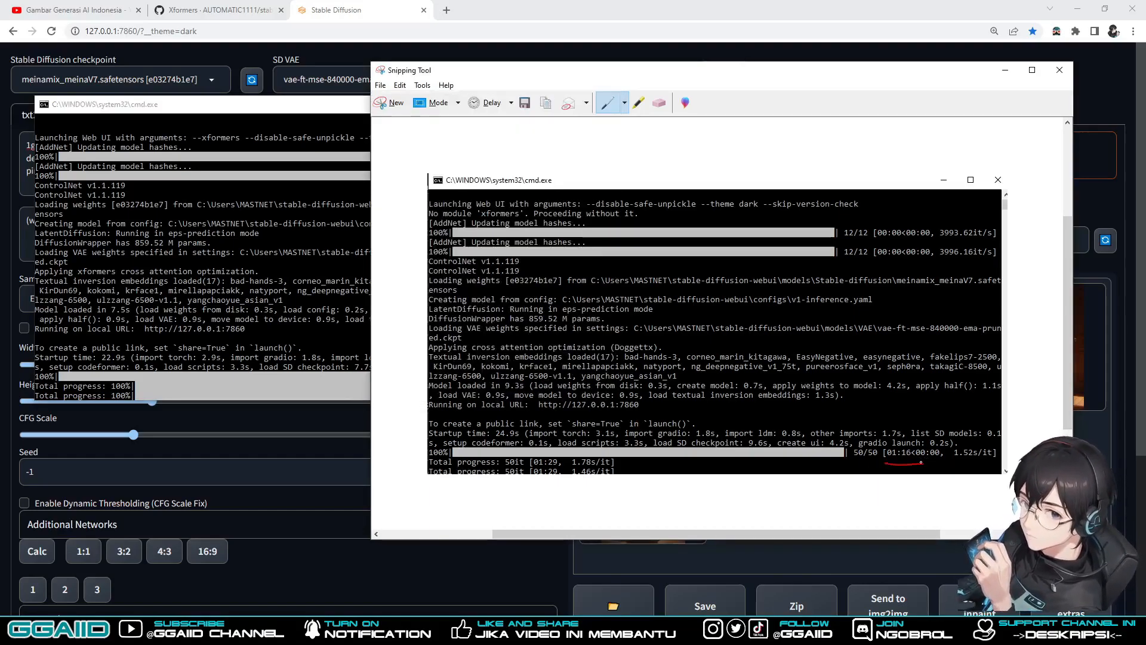
pyautogui.click(306, 116)
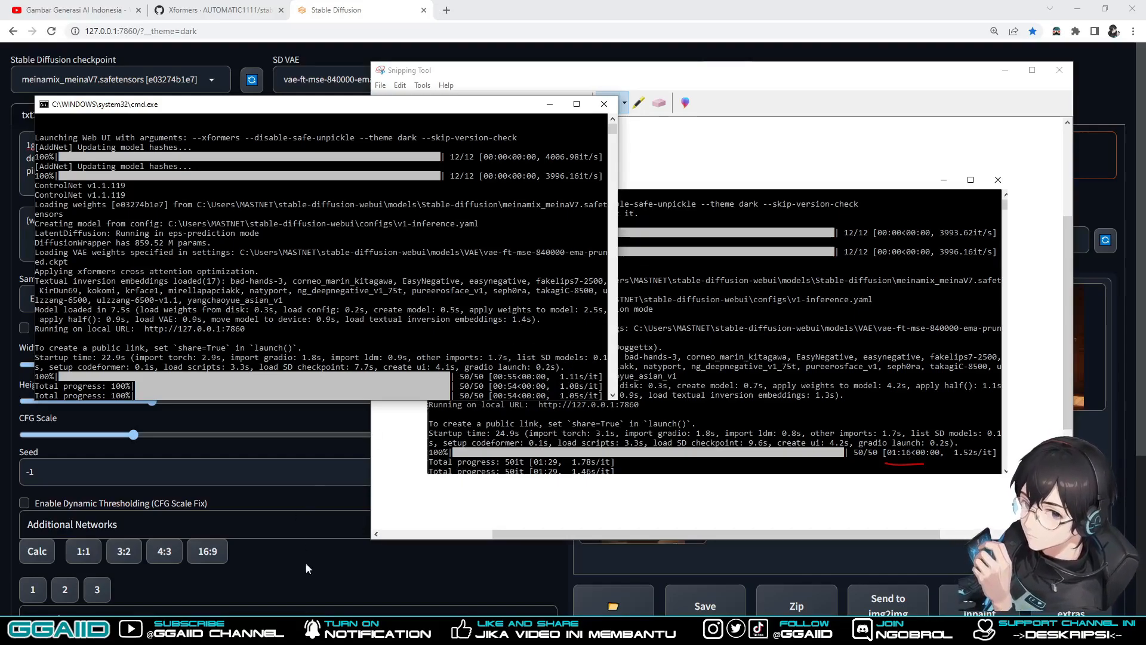
pyautogui.click(324, 563)
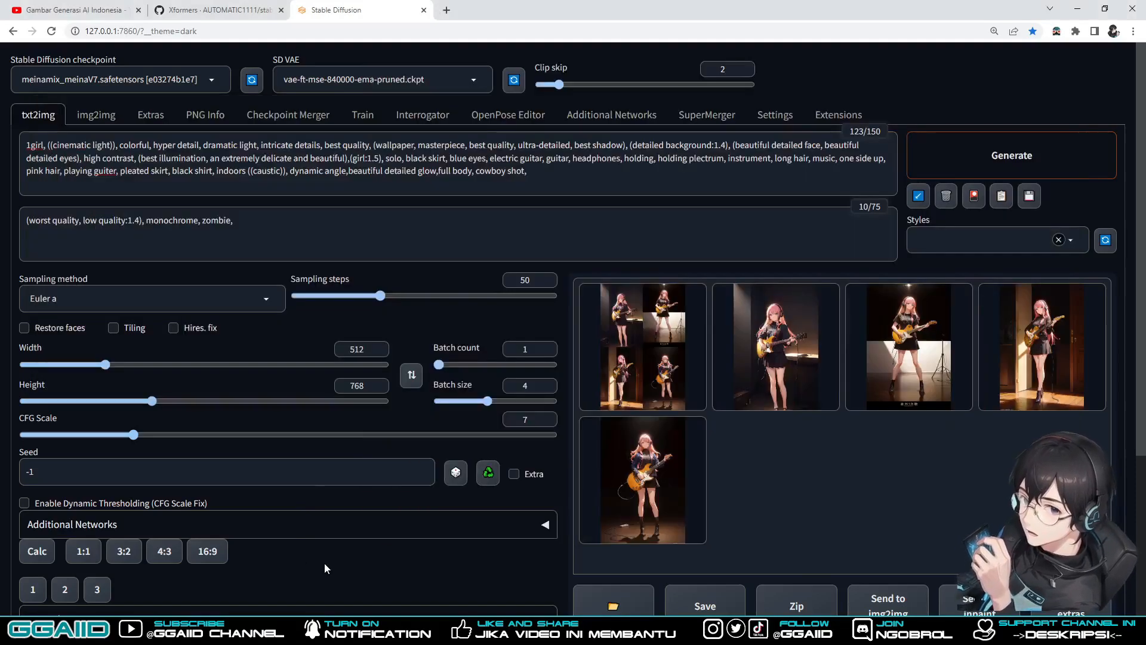
# Enable Hires. fix with the current upscaler settings, generate the image batch, and check the outcome in the command console
pyautogui.click(174, 328)
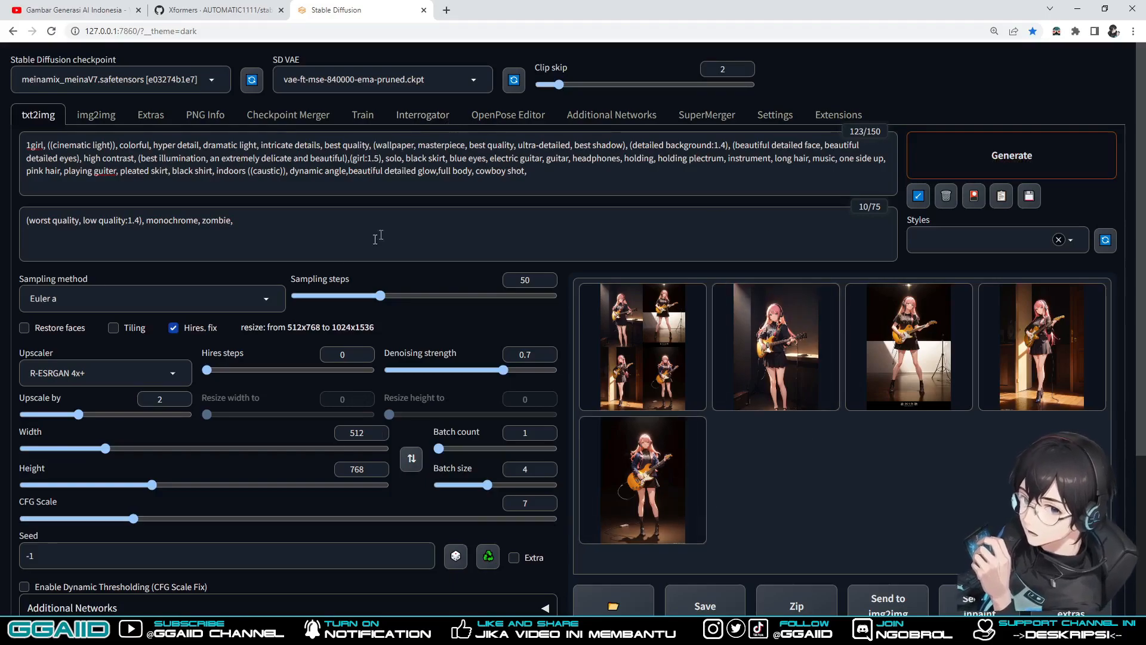
pyautogui.click(1002, 175)
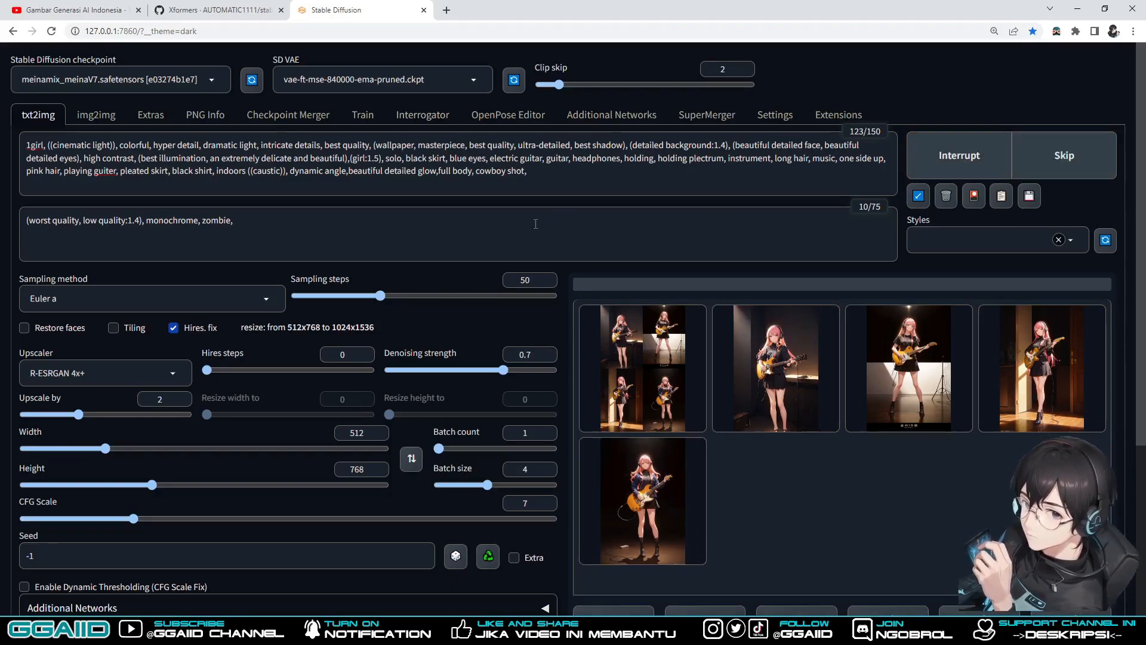
pyautogui.hotkey('alt', 'Tab')
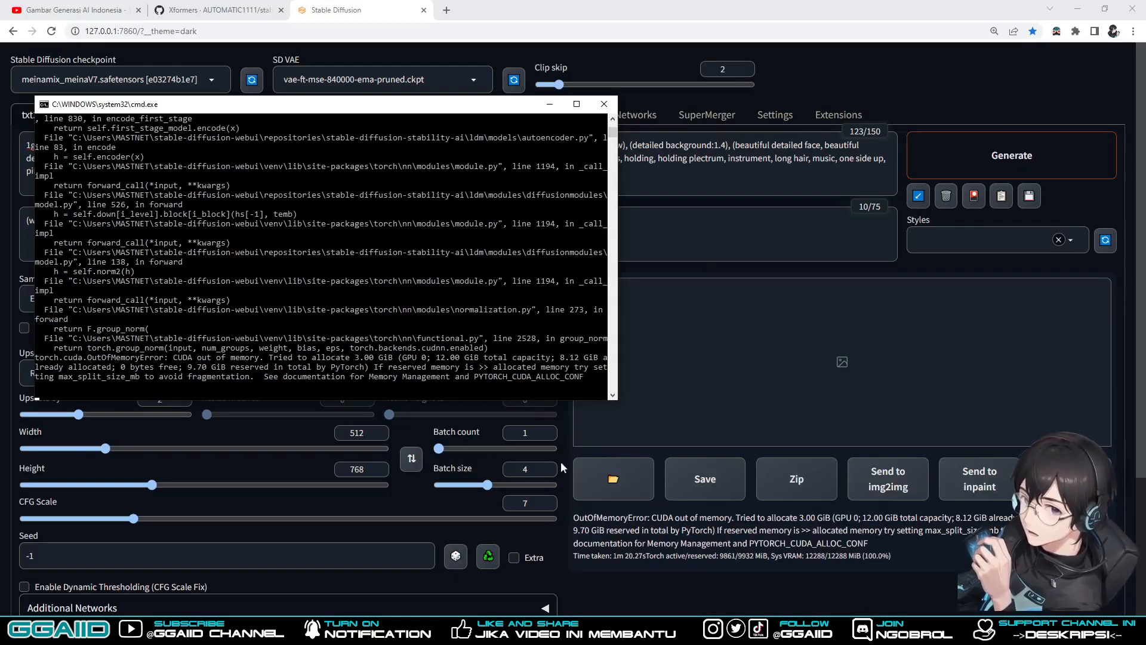
# Set the batch size to 1 and generate the image again with Hires. fix enabled
pyautogui.click(547, 472)
pyautogui.click(547, 472)
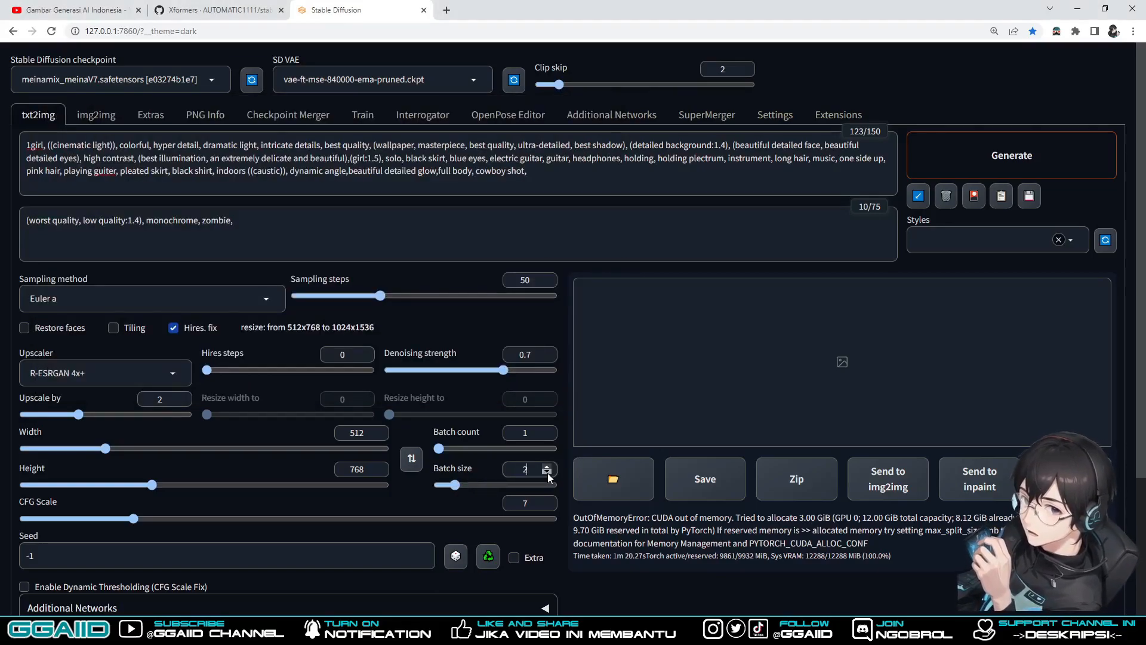
pyautogui.click(547, 473)
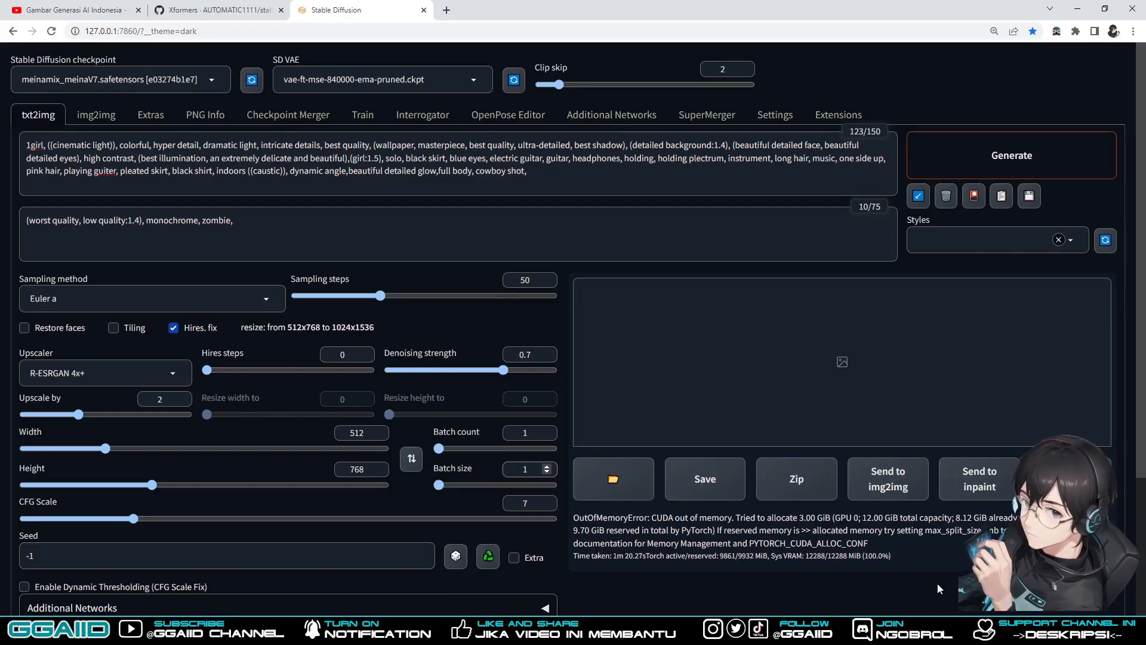
pyautogui.click(972, 165)
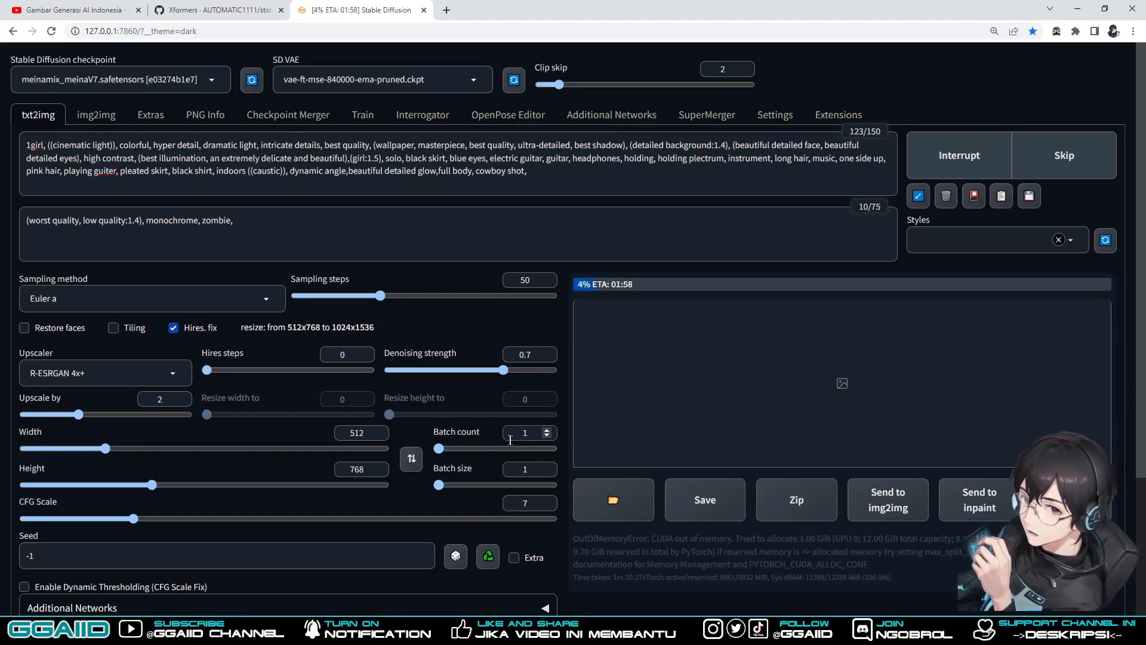
# Examine the console output and timing of the single-image Hires. fix run, and bring up the earlier console snip for comparison
pyautogui.click(382, 632)
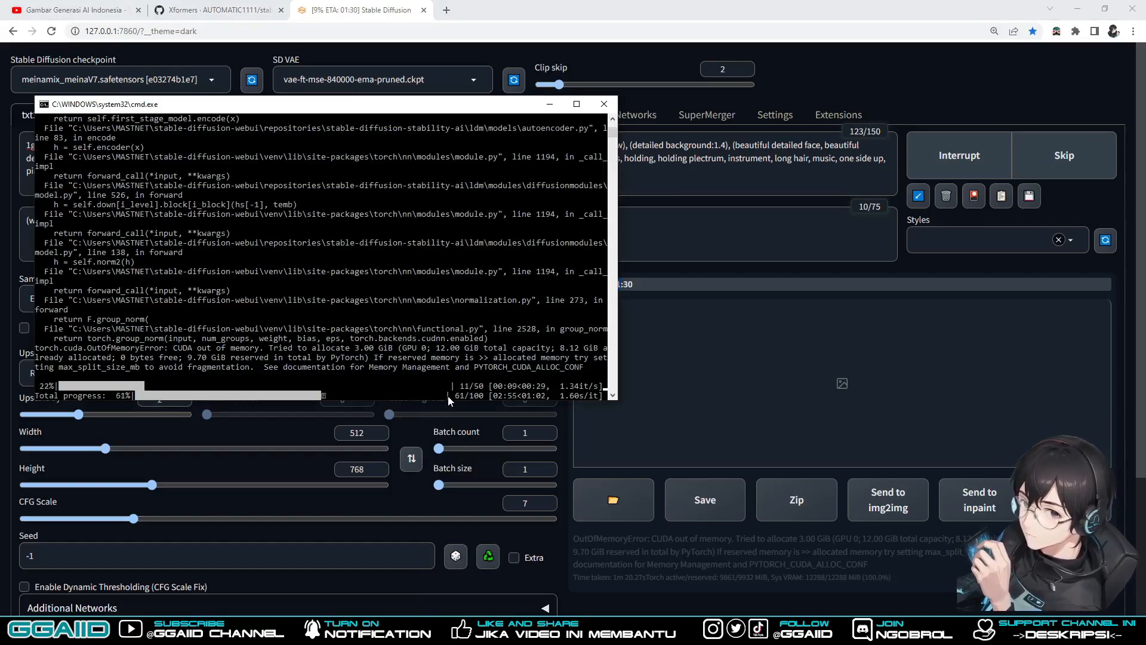
pyautogui.scroll(10, 448, 381)
pyautogui.scroll(-10, 449, 380)
pyautogui.scroll(10, 449, 378)
pyautogui.scroll(-10, 449, 376)
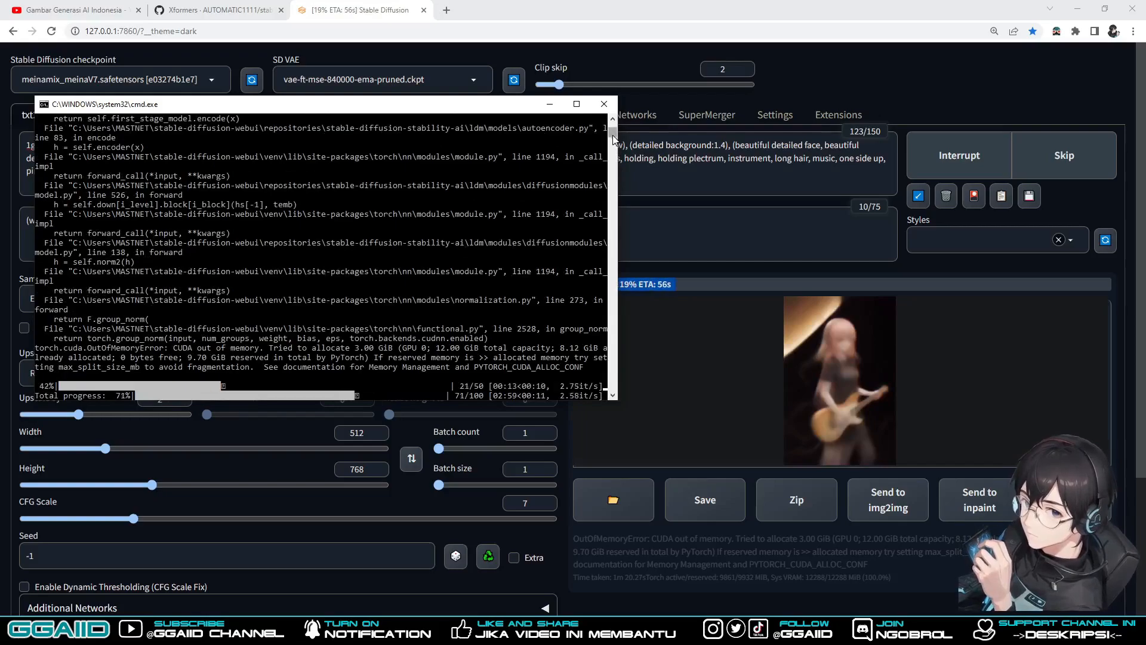
pyautogui.moveTo(613, 135); pyautogui.dragTo(614, 123)
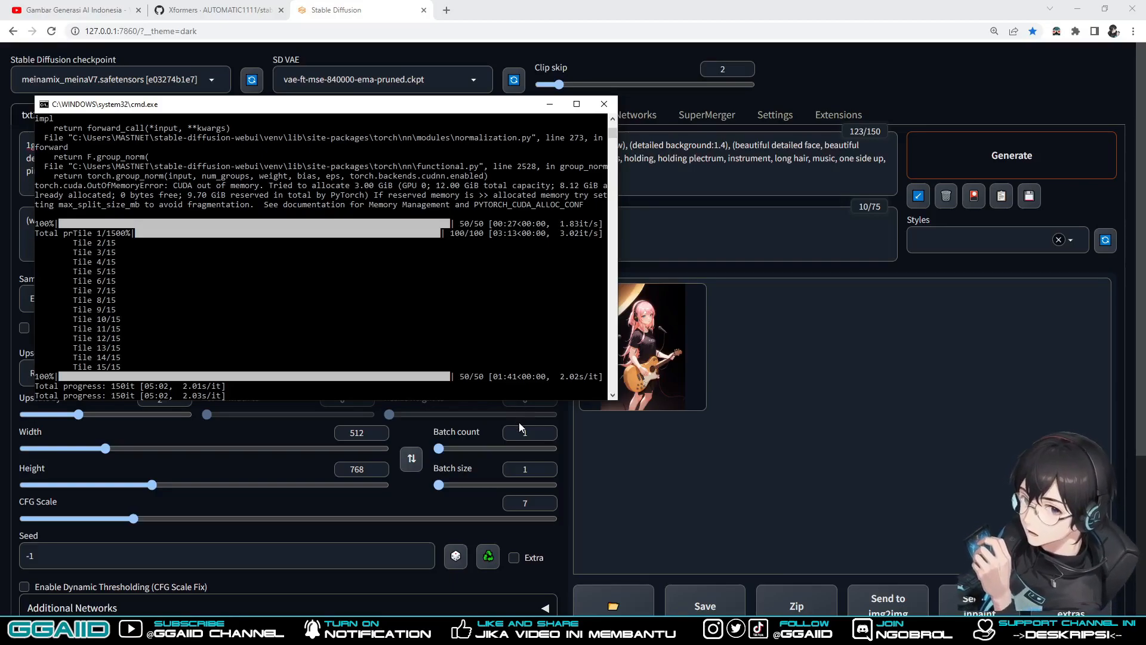
pyautogui.click(334, 631)
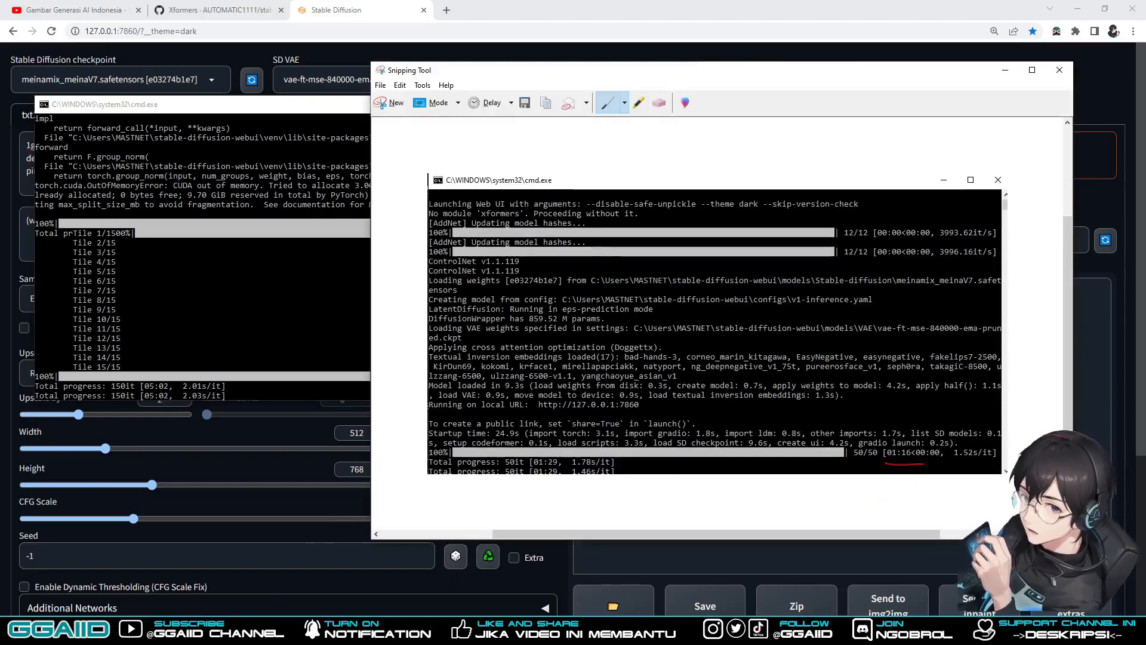
# Capture a new snip of the command console covering the single-image Hires. fix run, and minimize the snip window
pyautogui.click(392, 102)
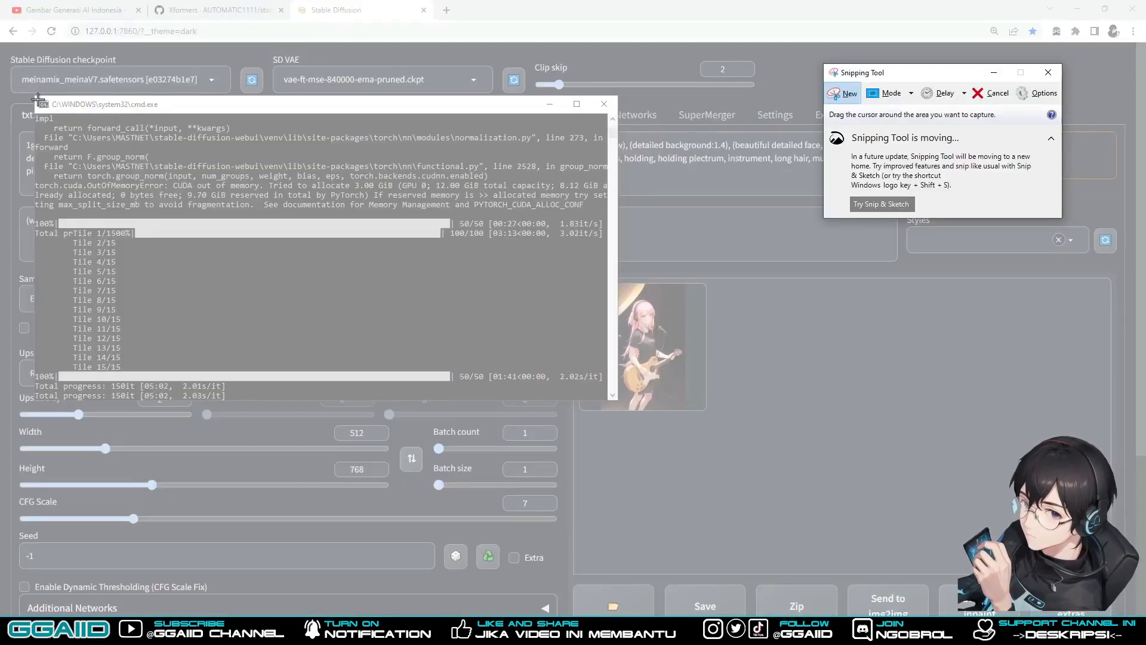
pyautogui.moveTo(37, 98); pyautogui.dragTo(612, 402)
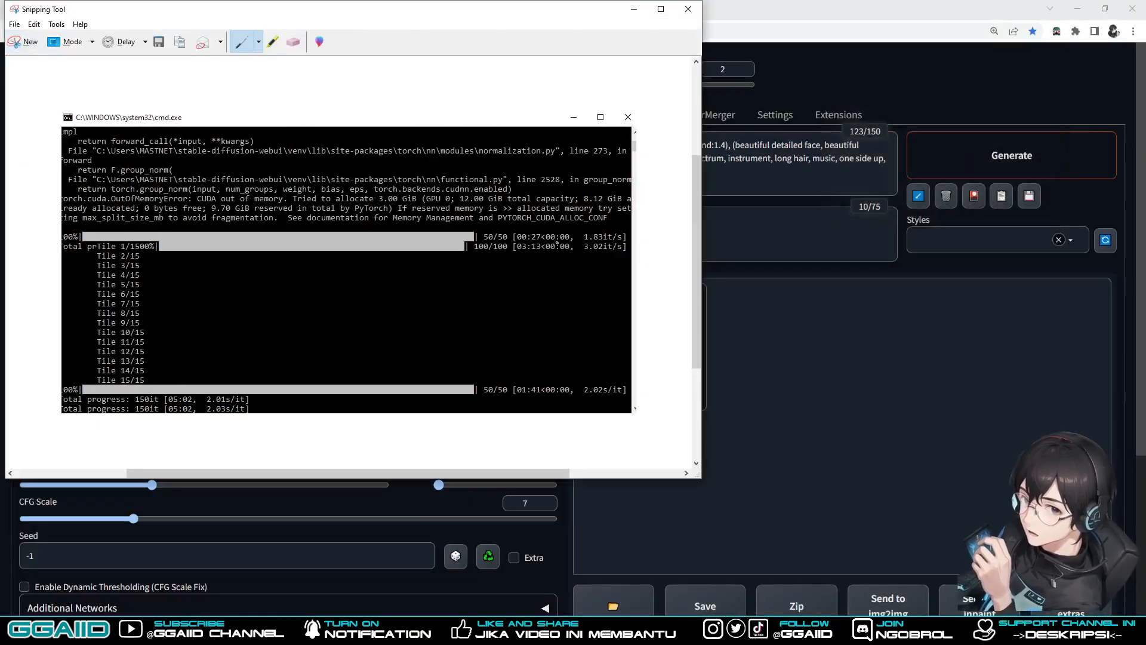
pyautogui.click(634, 9)
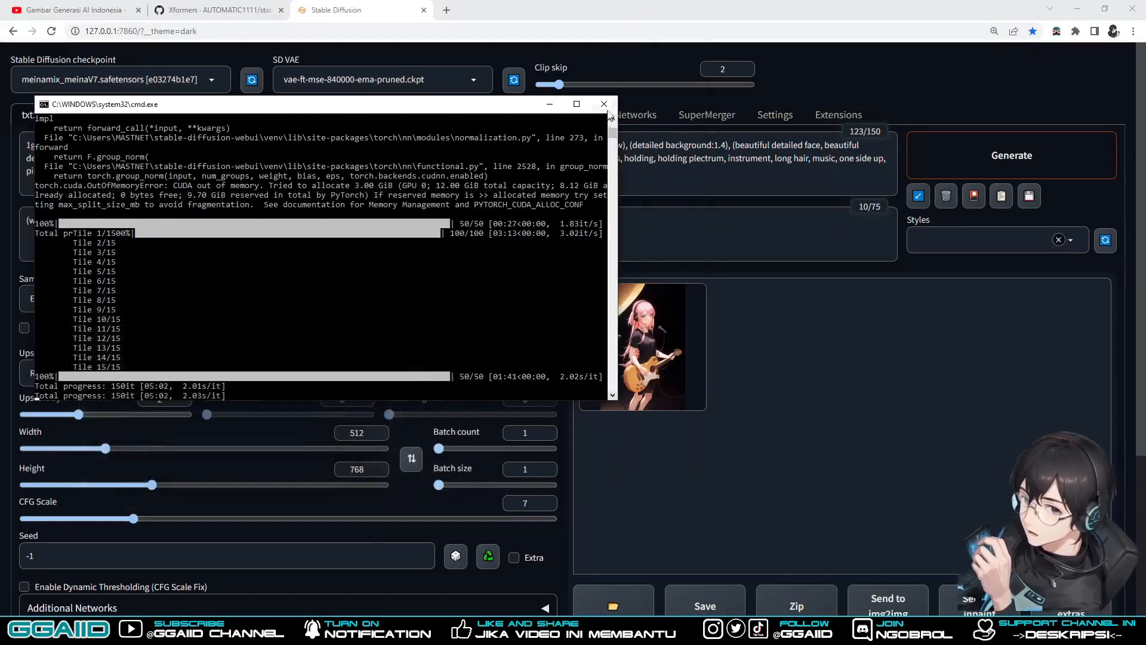
# Remove the --xformers argument from COMMANDLINE_ARGS in webui-user.bat, save the file, and close it
pyautogui.click(340, 630)
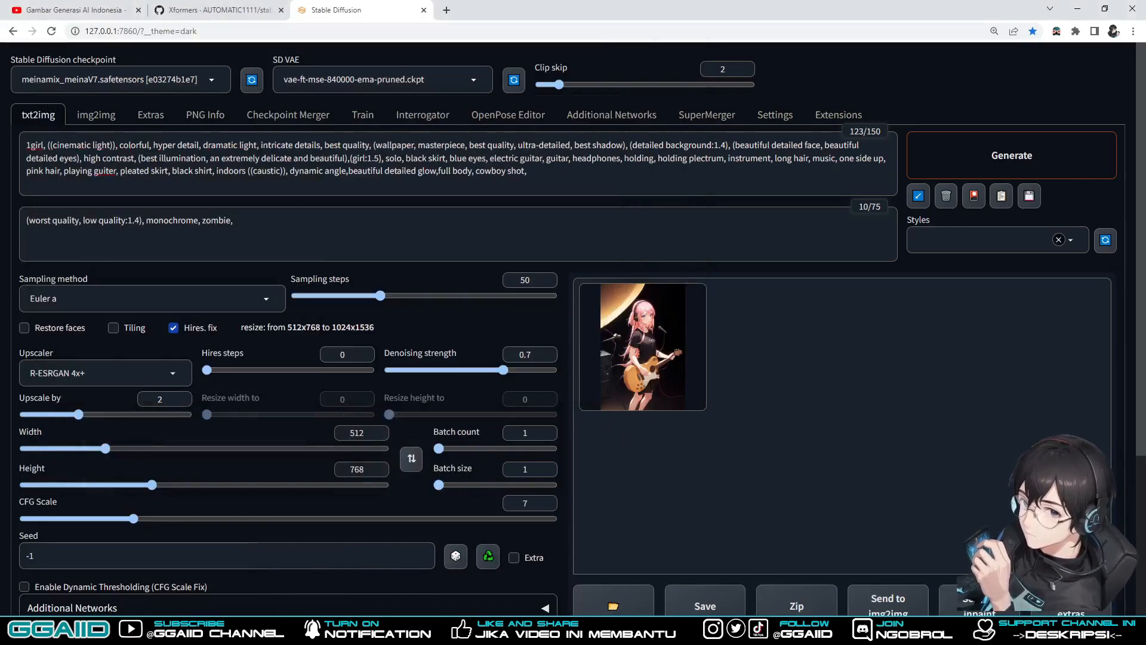
pyautogui.click(314, 630)
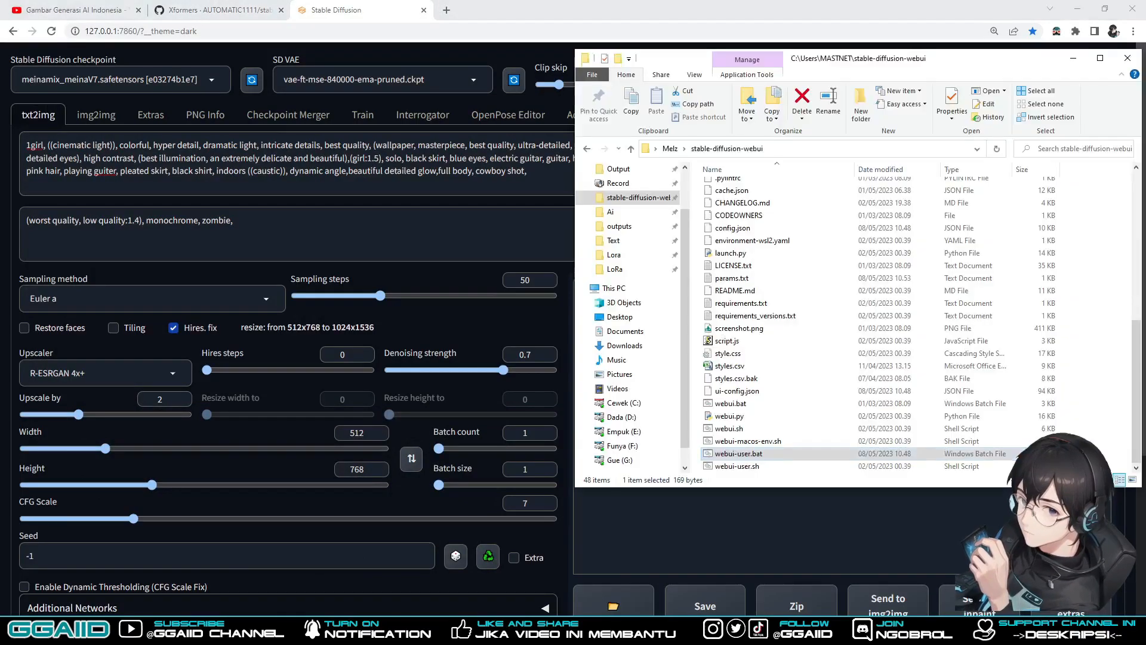
pyautogui.rightClick(732, 455)
pyautogui.click(758, 140)
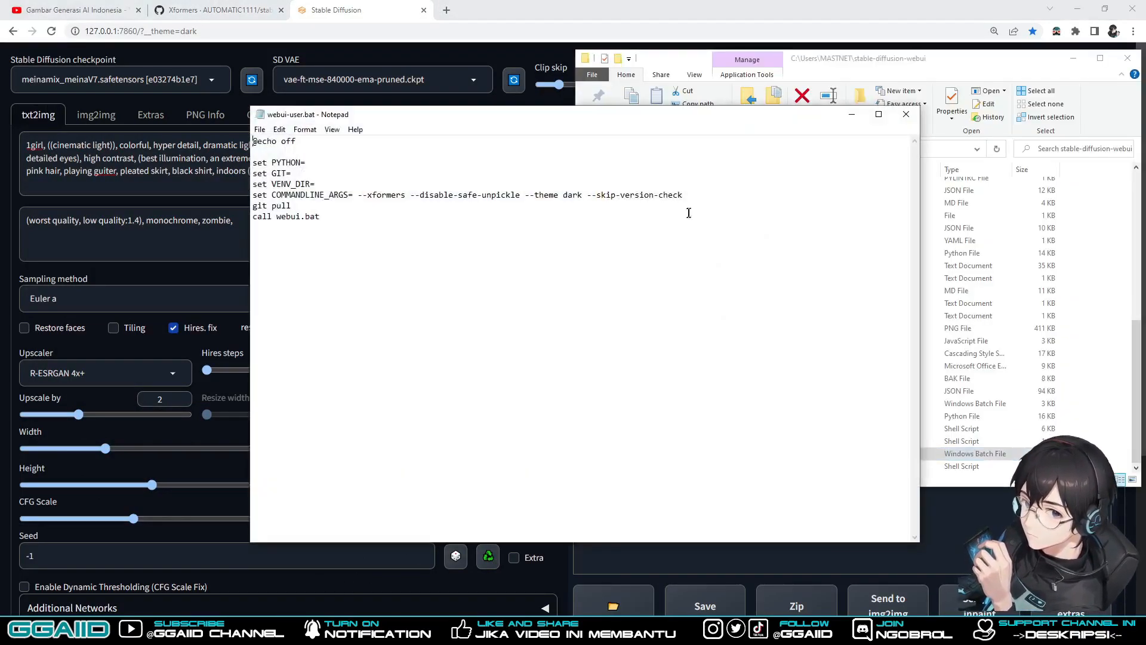
pyautogui.moveTo(410, 196); pyautogui.dragTo(359, 195)
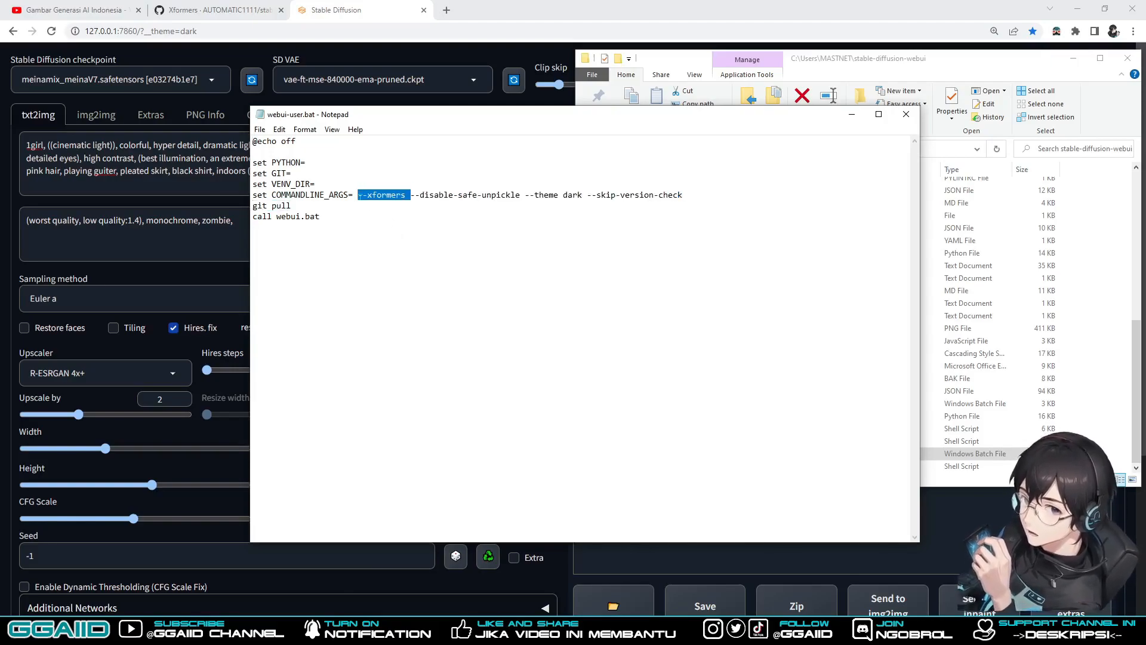
pyautogui.press('Delete')
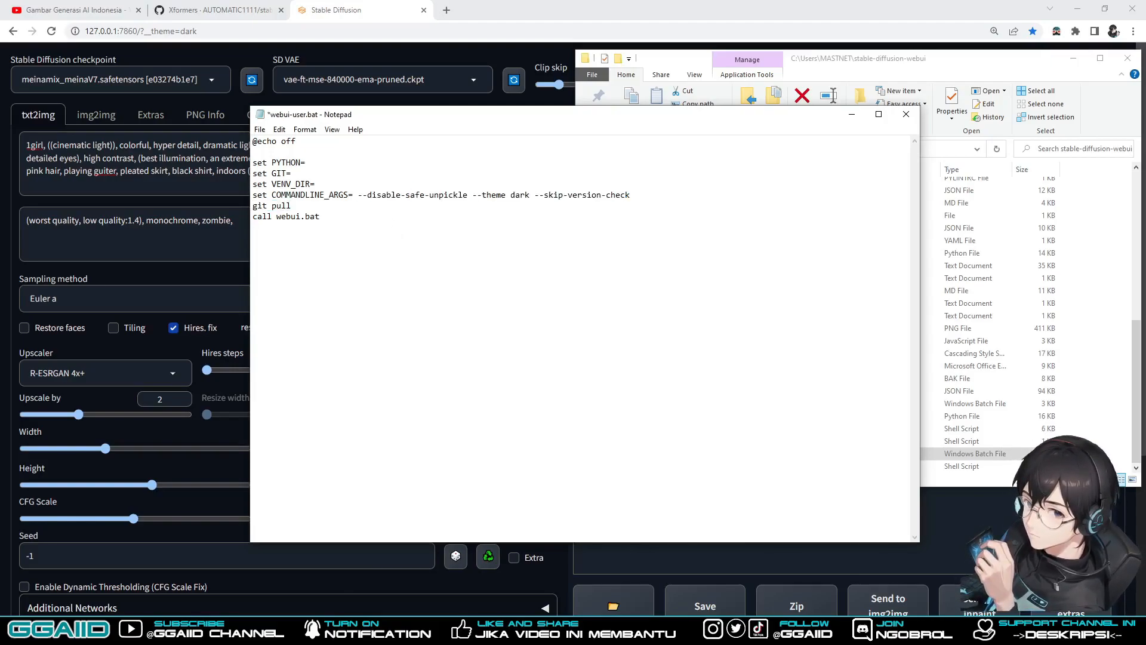
pyautogui.click(260, 130)
pyautogui.click(279, 182)
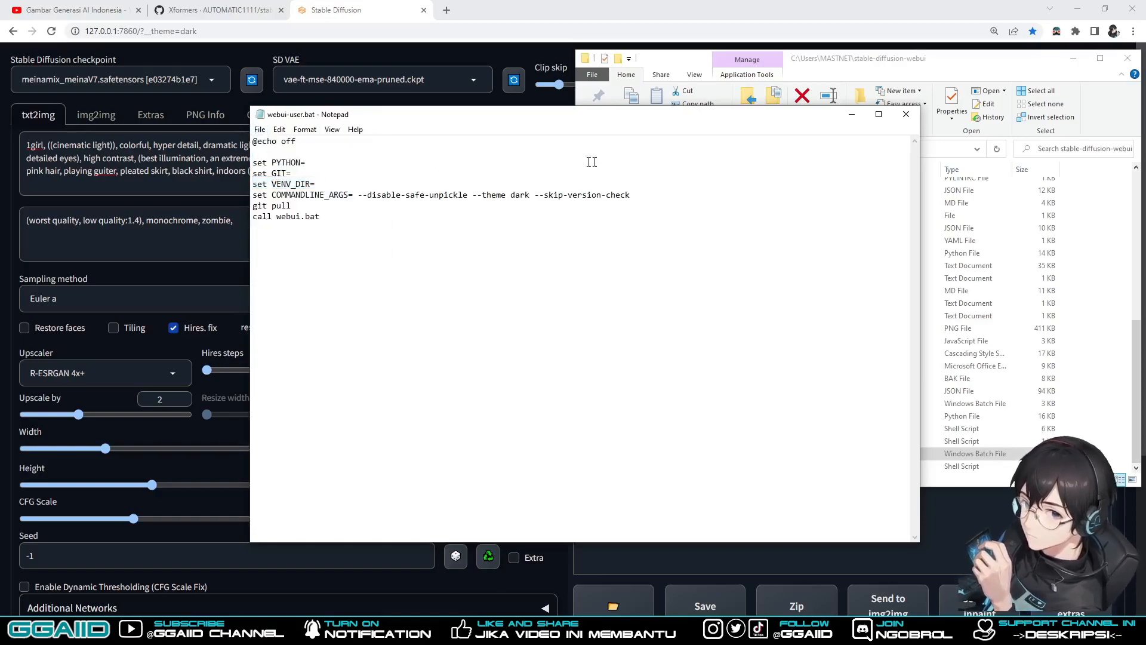
pyautogui.click(907, 114)
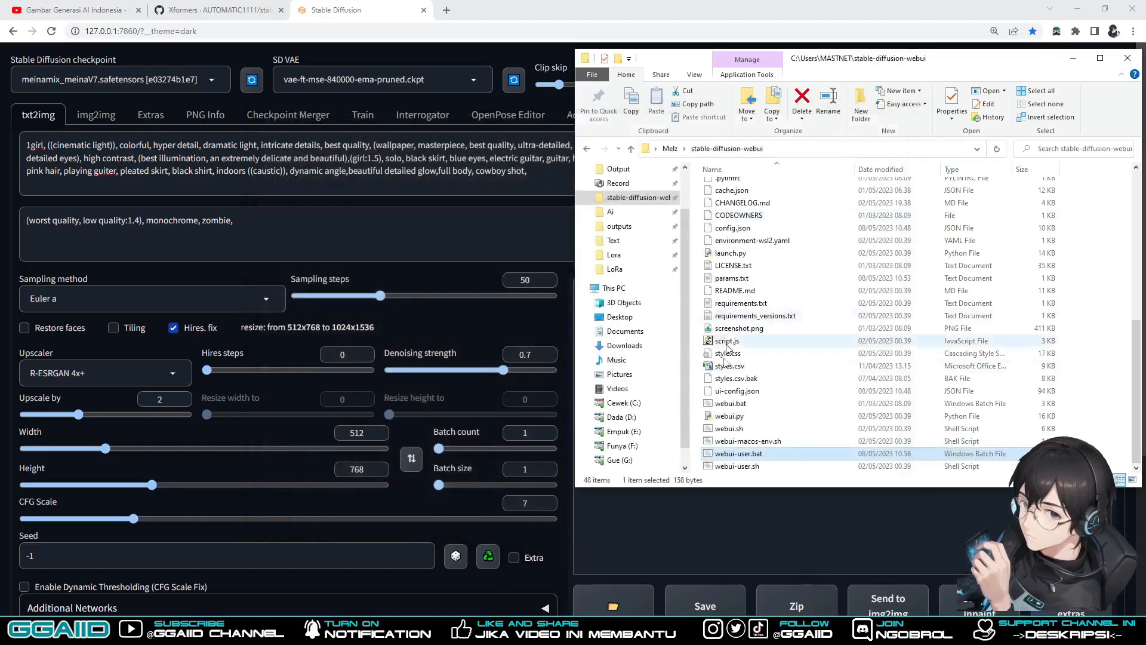
# Relaunch the web UI with webui-user.bat and generate the single image again with Hires. fix enabled
pyautogui.doubleClick(740, 455)
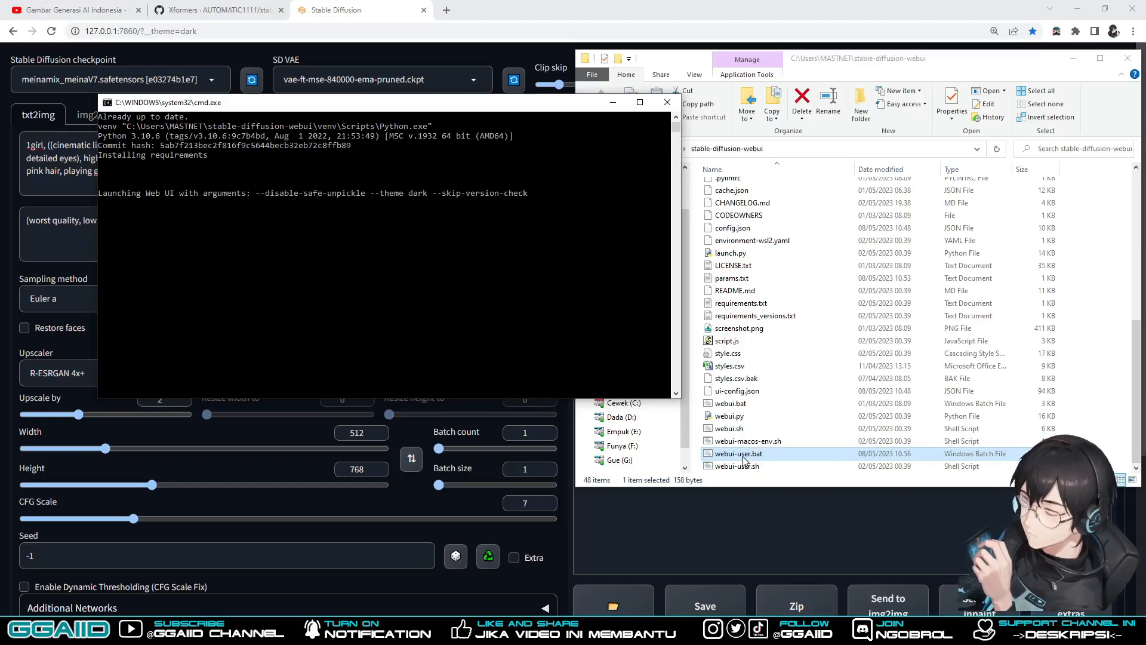
pyautogui.click(535, 328)
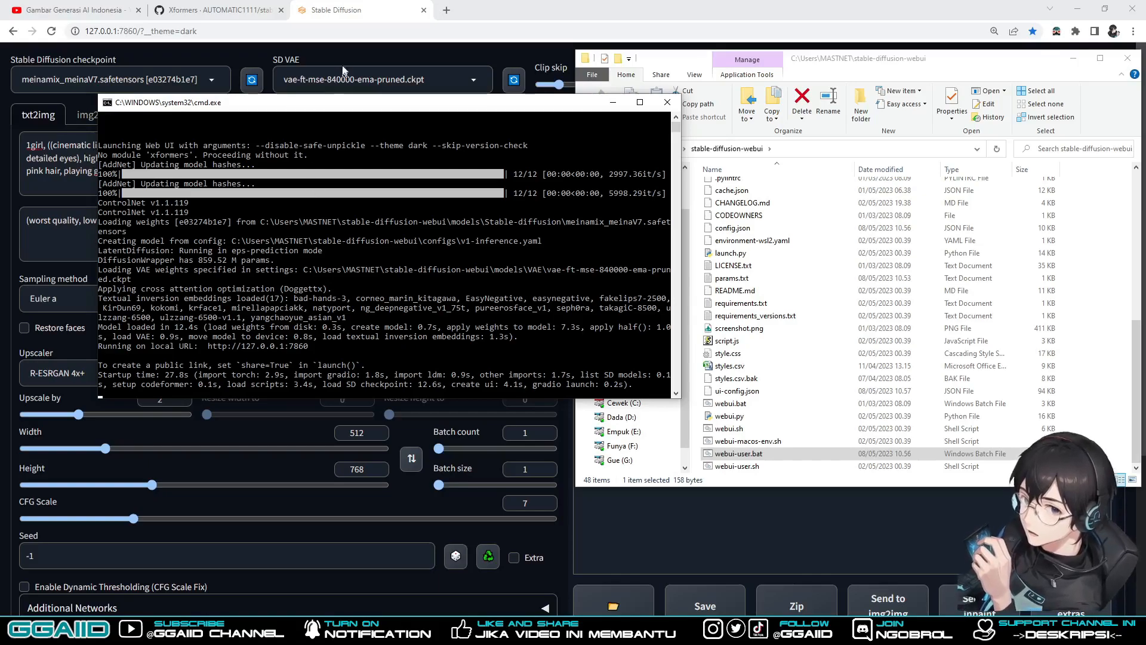
pyautogui.click(373, 13)
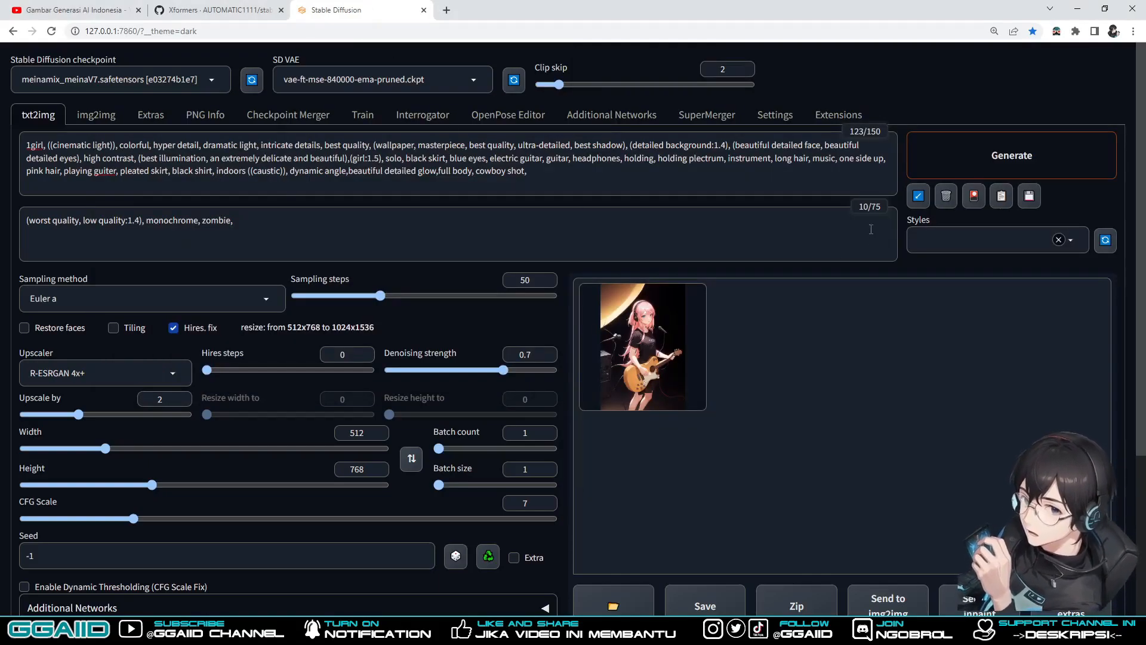
pyautogui.click(1006, 158)
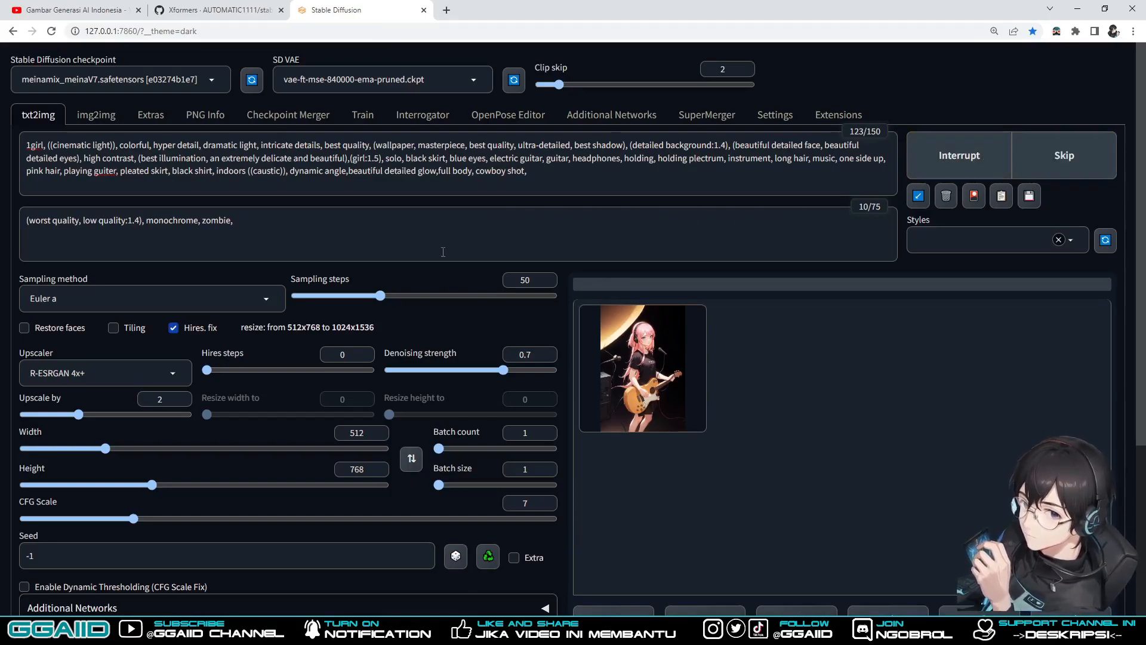
# Place the xformers snip beside the command console, circle the snip's final elapsed time in red, and compare it with the new run
pyautogui.click(526, 633)
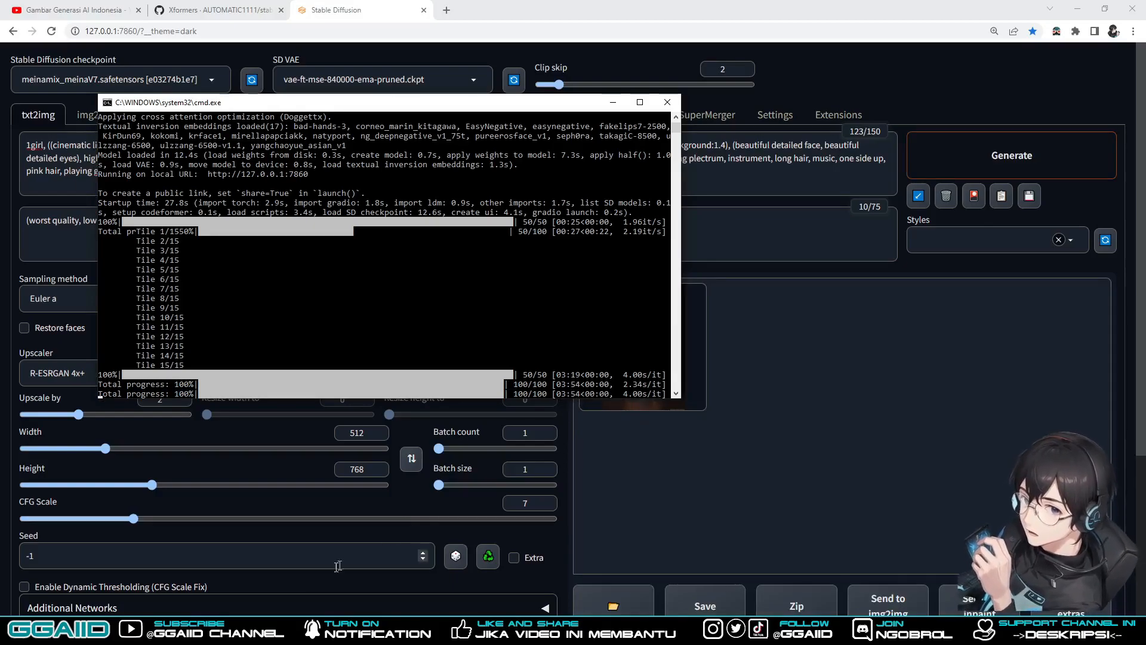
pyautogui.click(283, 633)
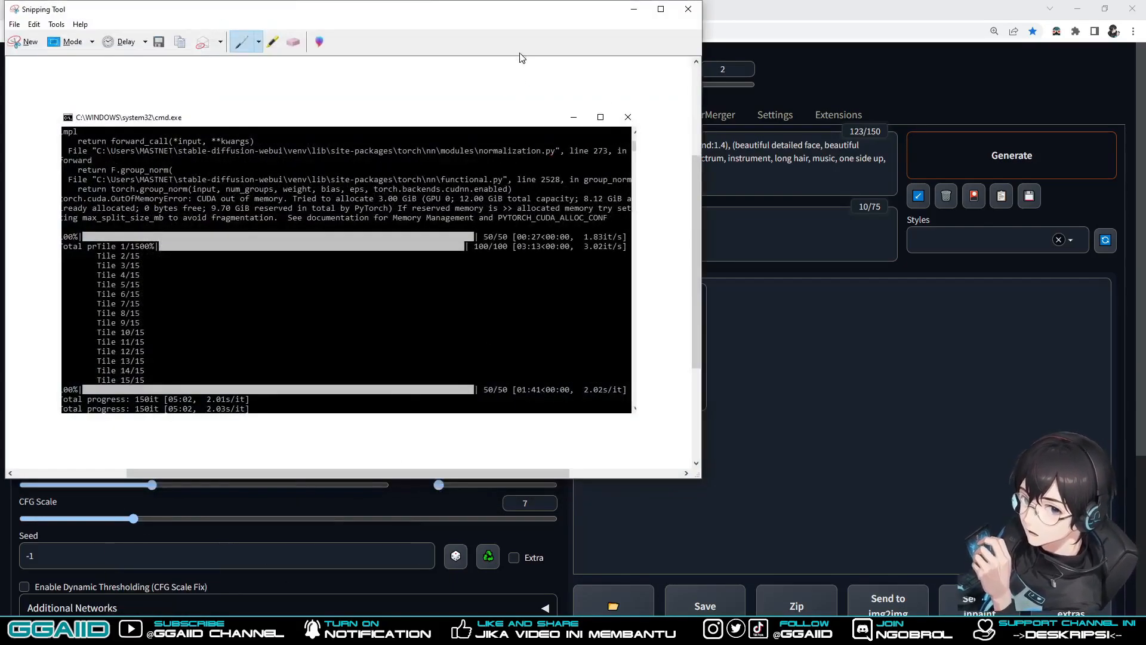
pyautogui.moveTo(539, 11); pyautogui.dragTo(933, 106)
pyautogui.click(312, 279)
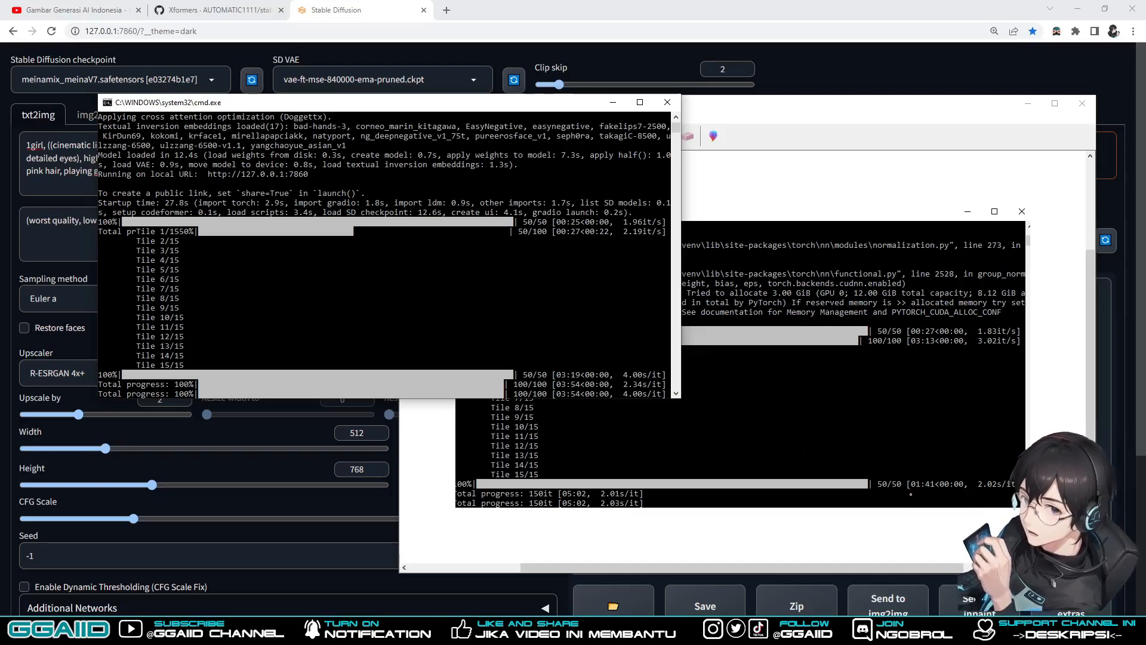
pyautogui.click(919, 495)
pyautogui.moveTo(932, 472)
pyautogui.mouseDown()
pyautogui.moveTo(896, 473)
pyautogui.moveTo(892, 489)
pyautogui.moveTo(926, 502)
pyautogui.moveTo(953, 491)
pyautogui.moveTo(917, 472)
pyautogui.mouseUp()
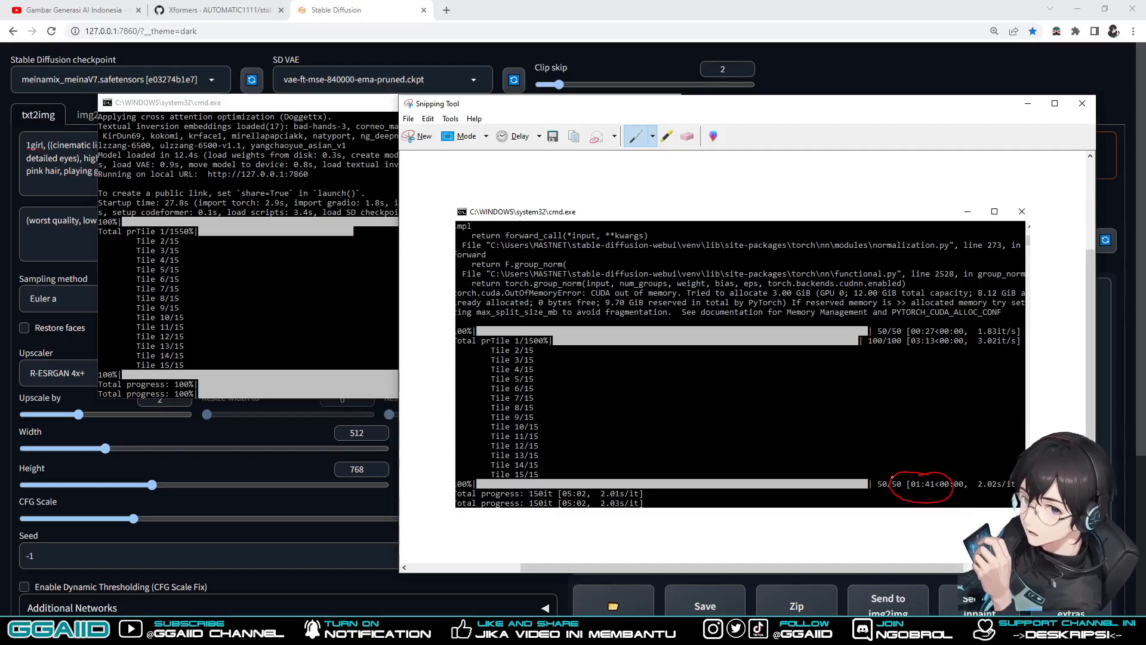
pyautogui.click(375, 104)
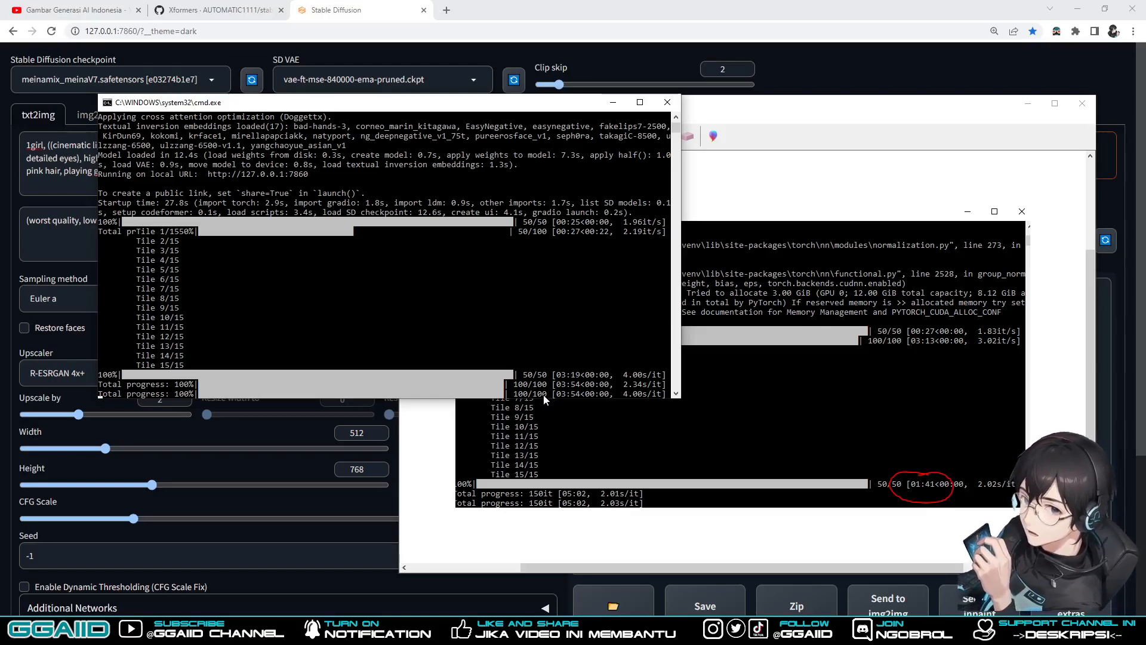
# Return to the web UI, view the newly generated guitarist image at full size, and close the enlarged view
pyautogui.click(791, 17)
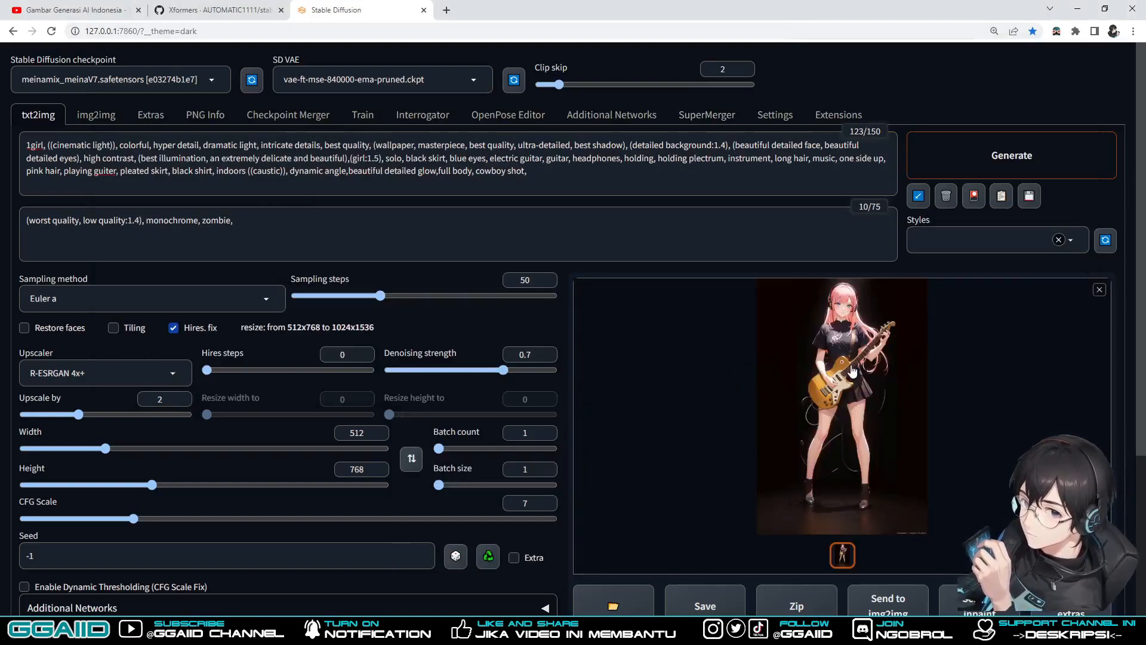
pyautogui.click(853, 371)
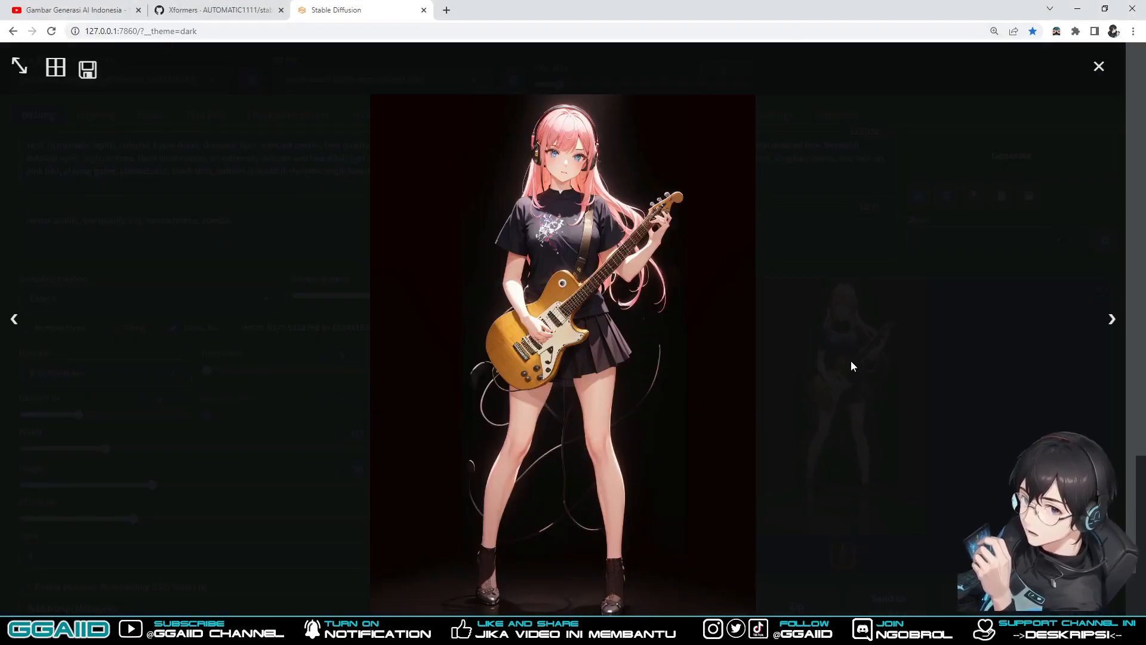
pyautogui.click(1099, 67)
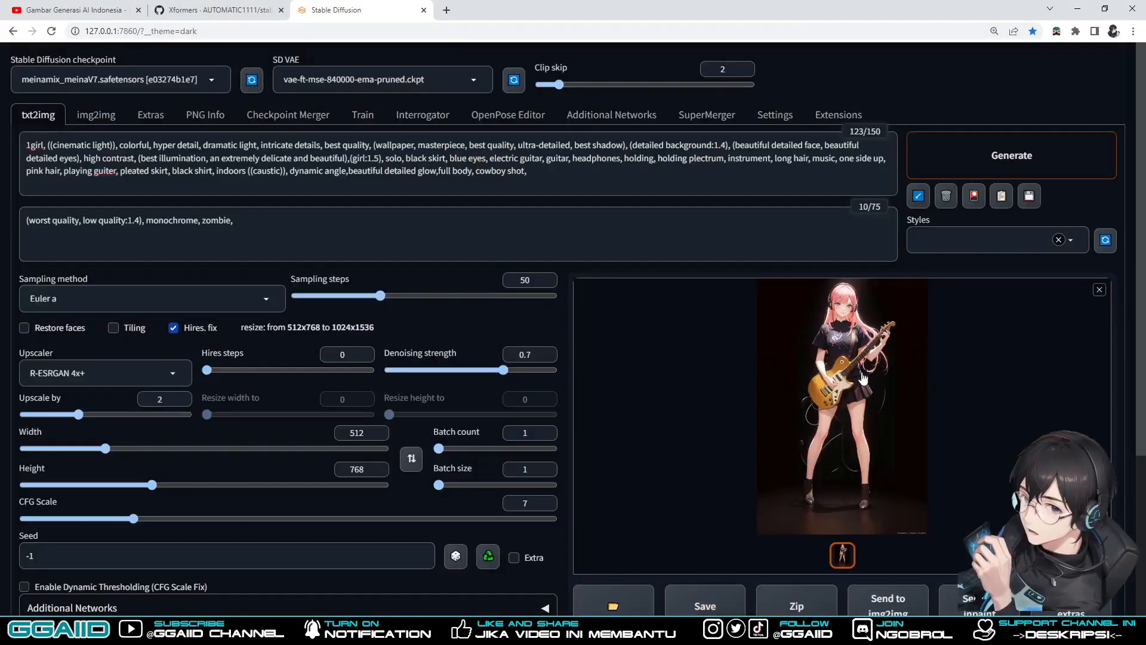